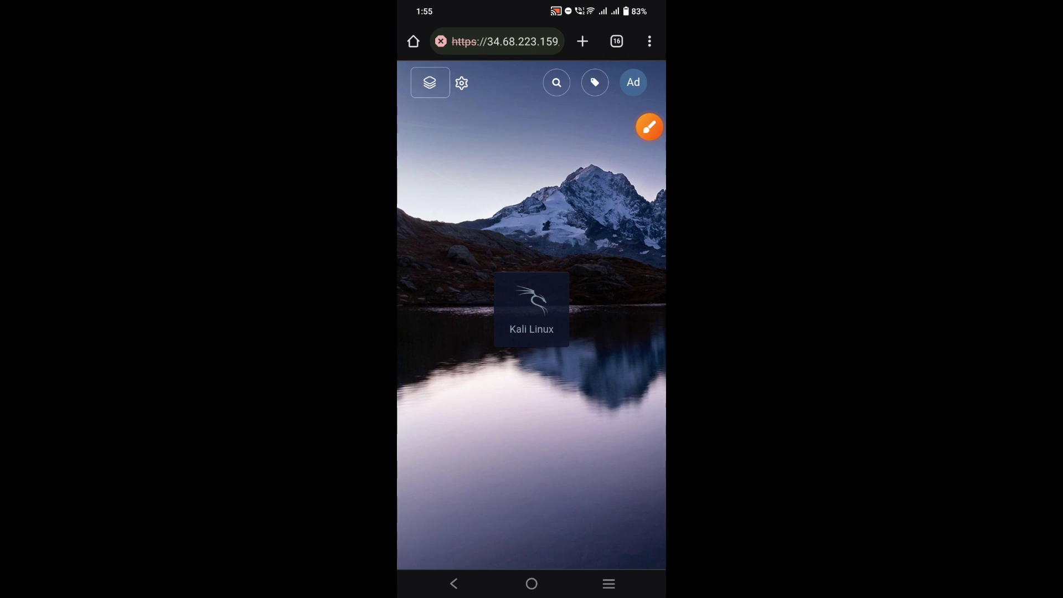
# Step: Launch the Kali Linux workspace, run sudo su in a terminal and close it
pyautogui.click(532, 309)
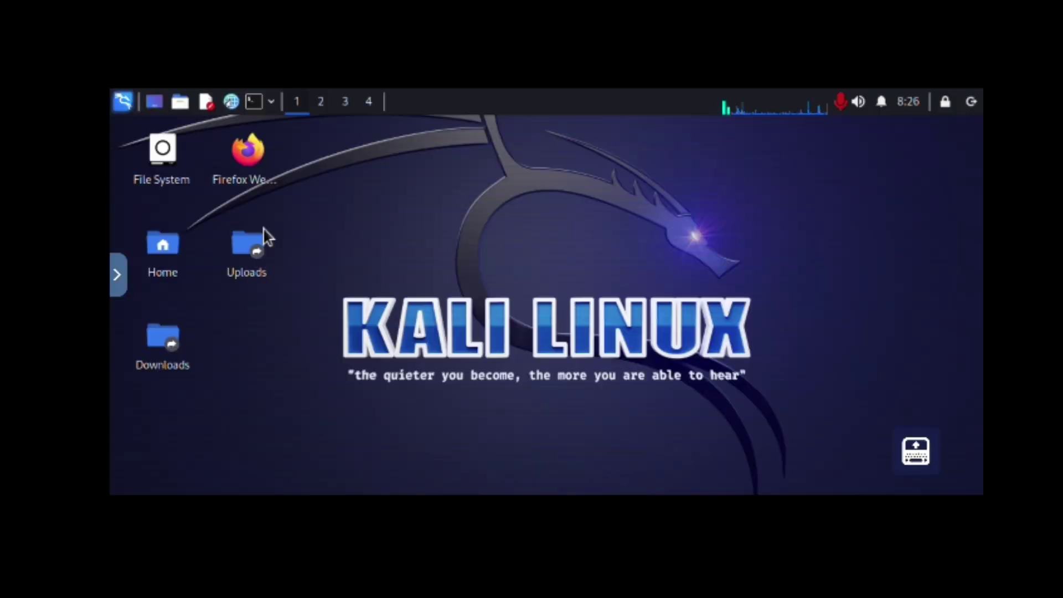
pyautogui.click(254, 101)
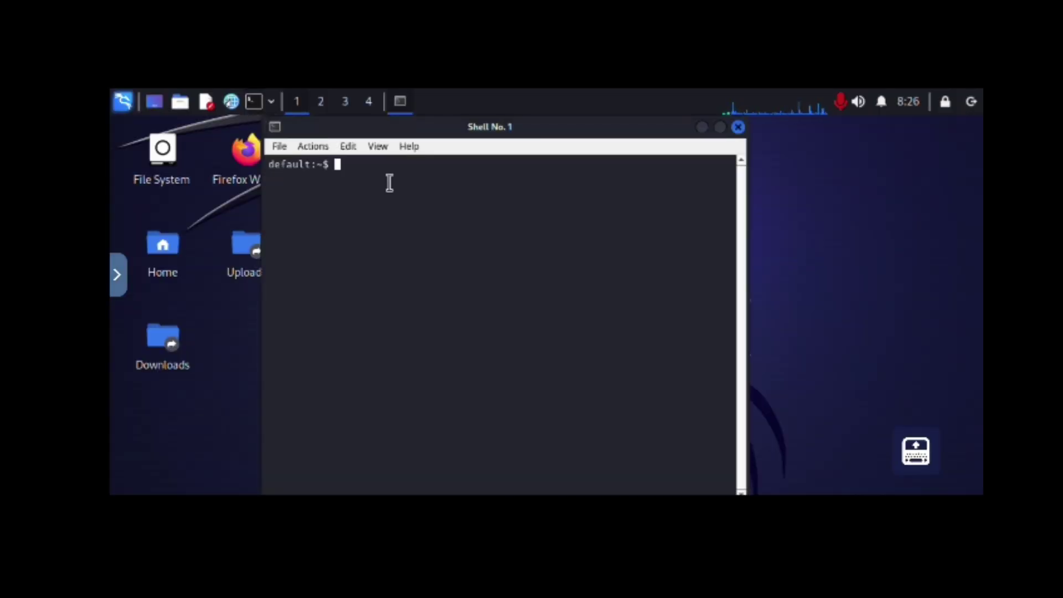
pyautogui.click(916, 451)
pyautogui.write('sudo su')
pyautogui.press('Return')
pyautogui.click(739, 127)
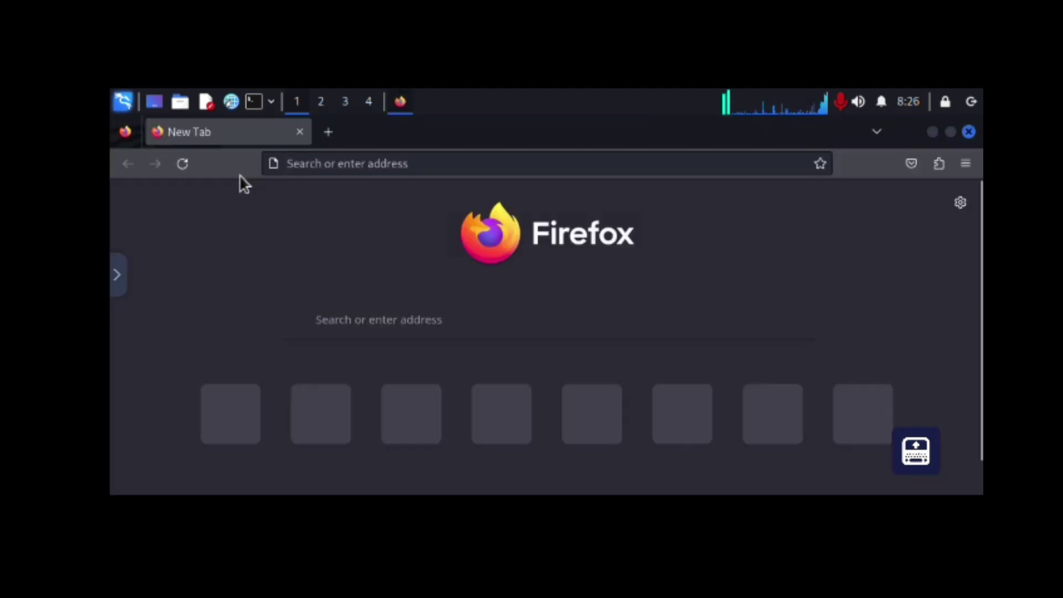
# Step: Open youtube.com in Firefox inside the Kali desktop
pyautogui.click(356, 164)
pyautogui.click(313, 195)
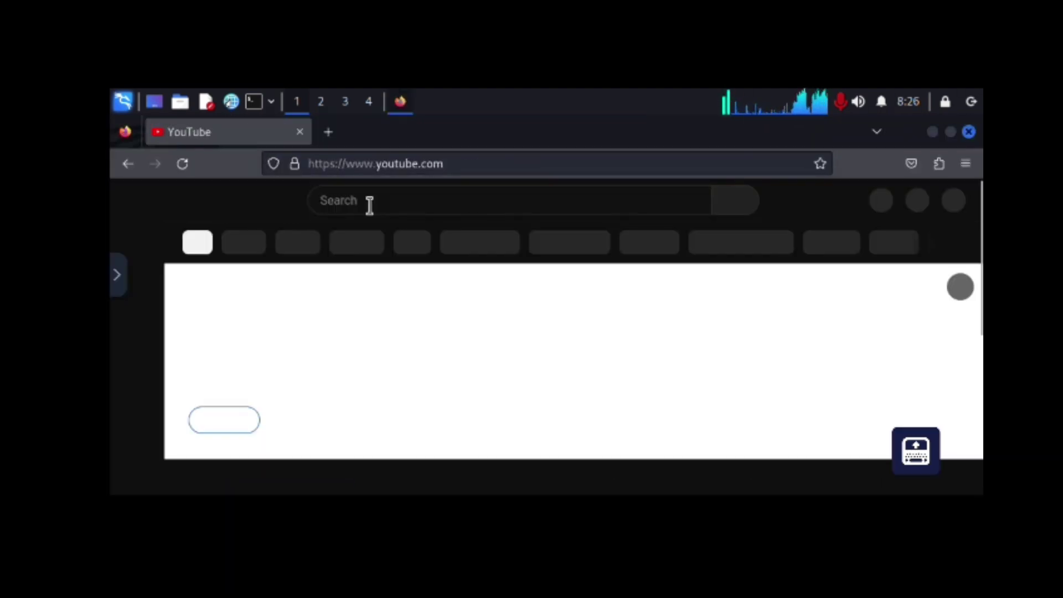
pyautogui.click(353, 211)
# Step: Examine the Information Gathering and Vulnerability Analysis tool categories among the Kali applications
pyautogui.click(123, 102)
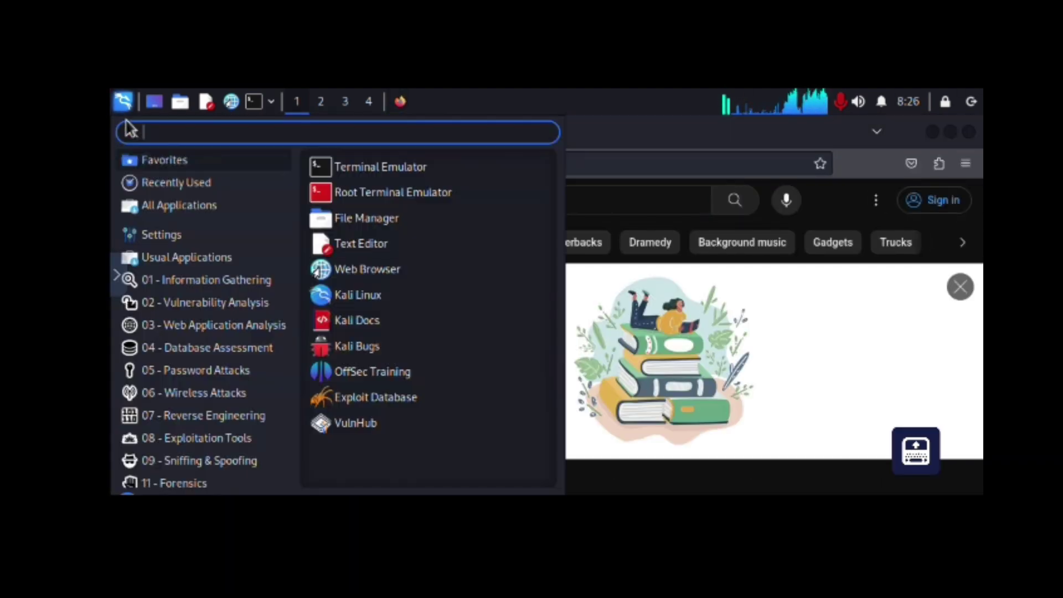
pyautogui.click(185, 280)
pyautogui.click(189, 311)
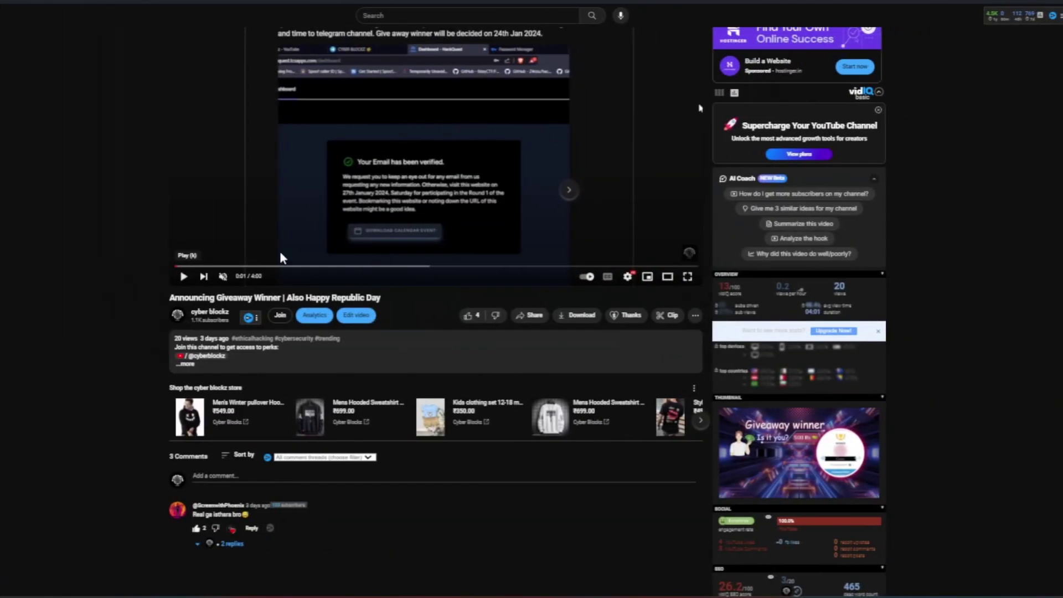
# Step: Like the giveaway winner video on YouTube and write the comment "nice video"
pyautogui.click(468, 317)
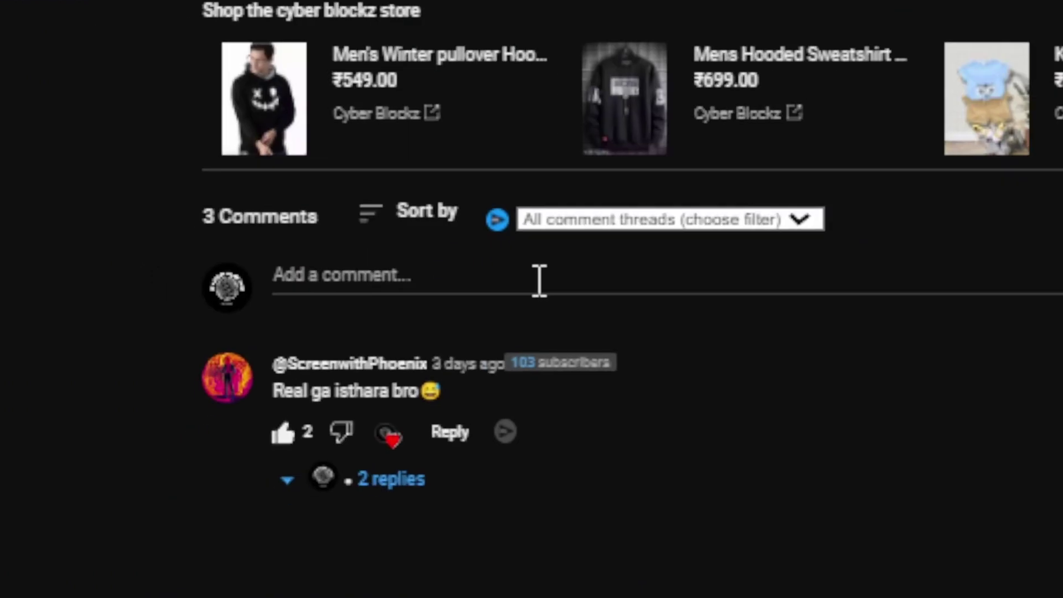
pyautogui.click(282, 477)
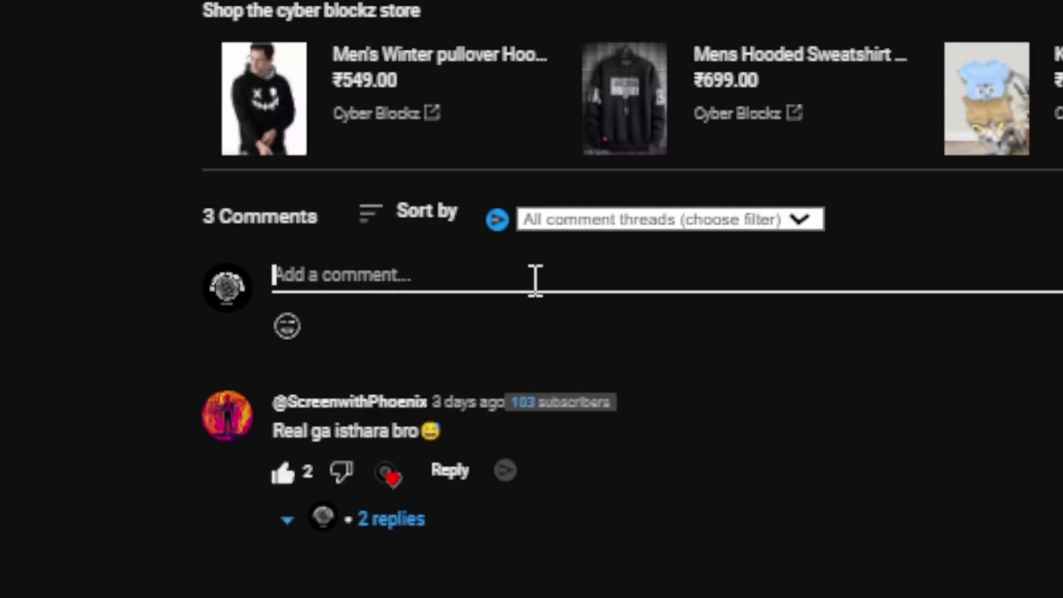
pyautogui.write('nice video')
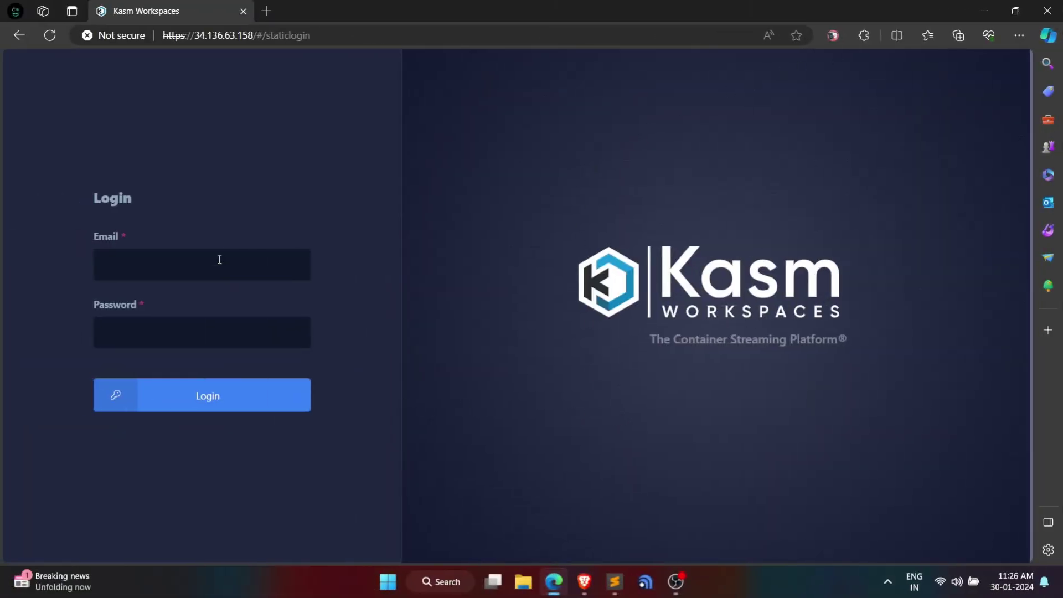
# Step: Log in to Kasm Workspaces with the admin email and the account password
pyautogui.click(219, 259)
pyautogui.click(183, 313)
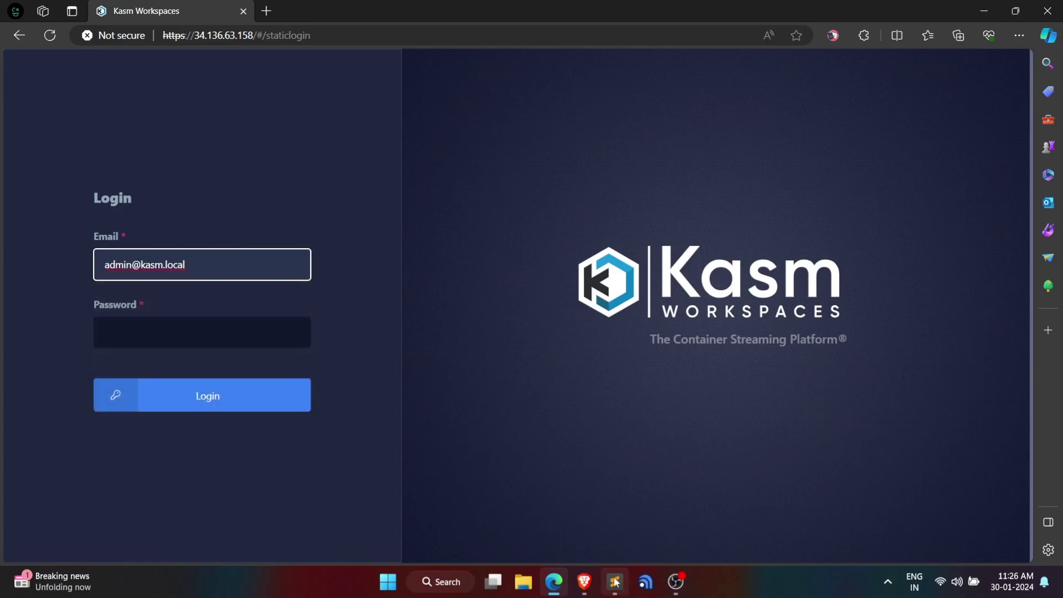
pyautogui.click(155, 339)
pyautogui.rightClick(231, 348)
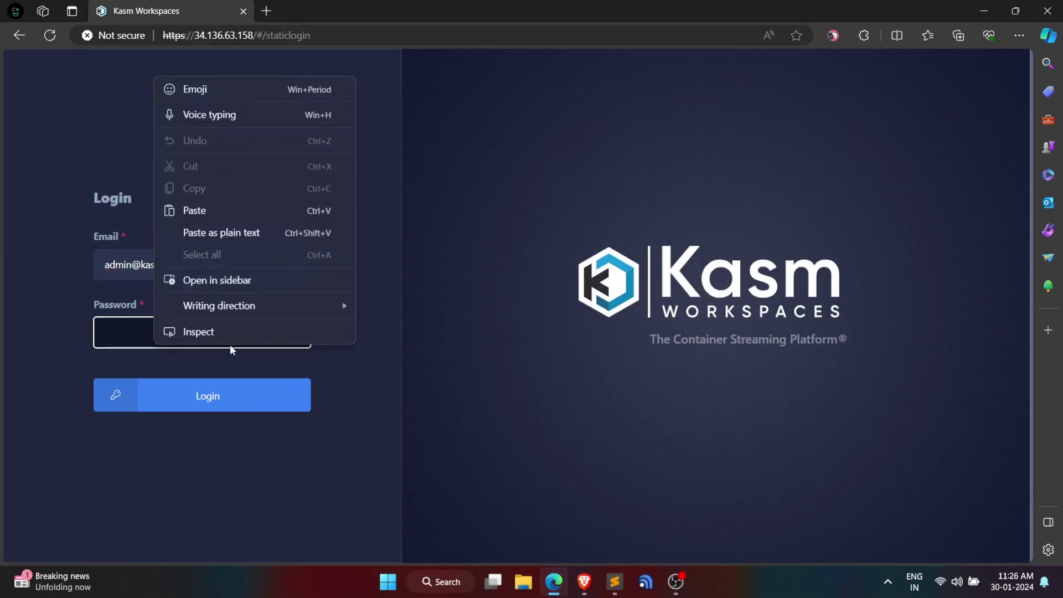
pyautogui.click(205, 210)
pyautogui.click(206, 402)
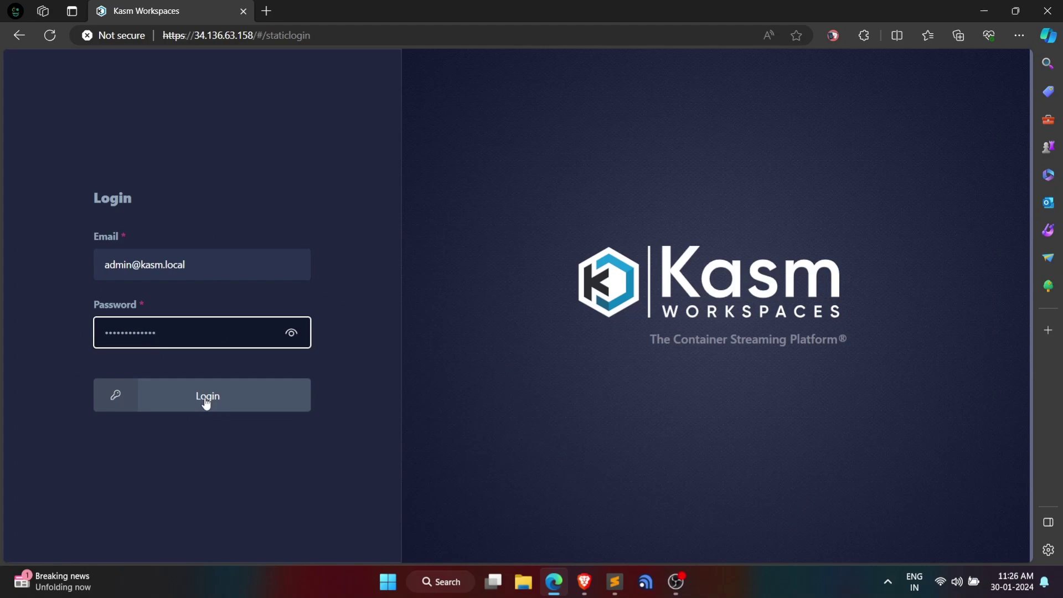
pyautogui.click(206, 402)
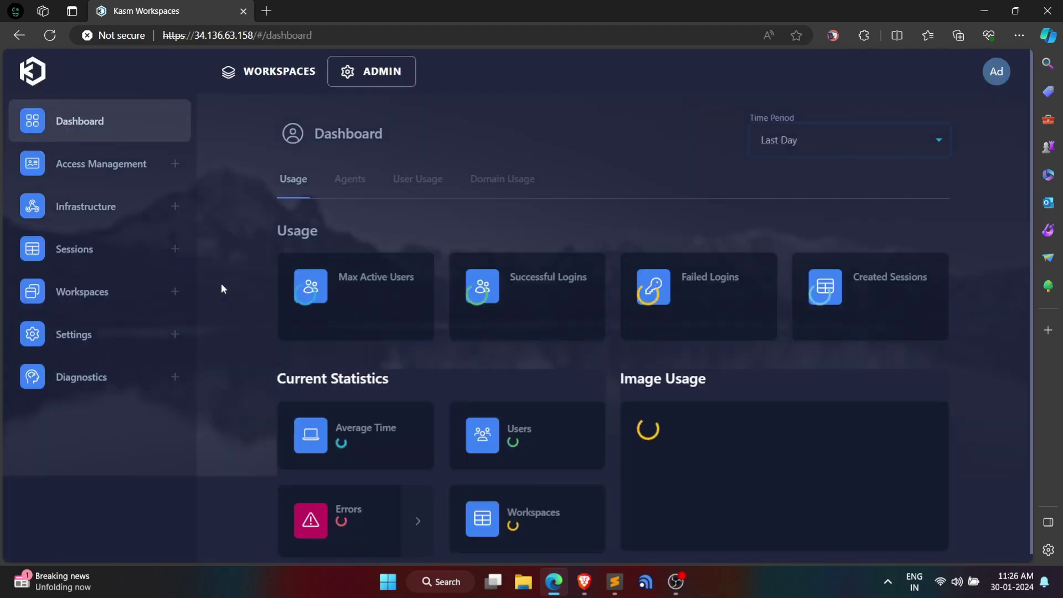
# Step: Launch a Kali Linux desktop session from the workspaces in a new tab
pyautogui.click(264, 77)
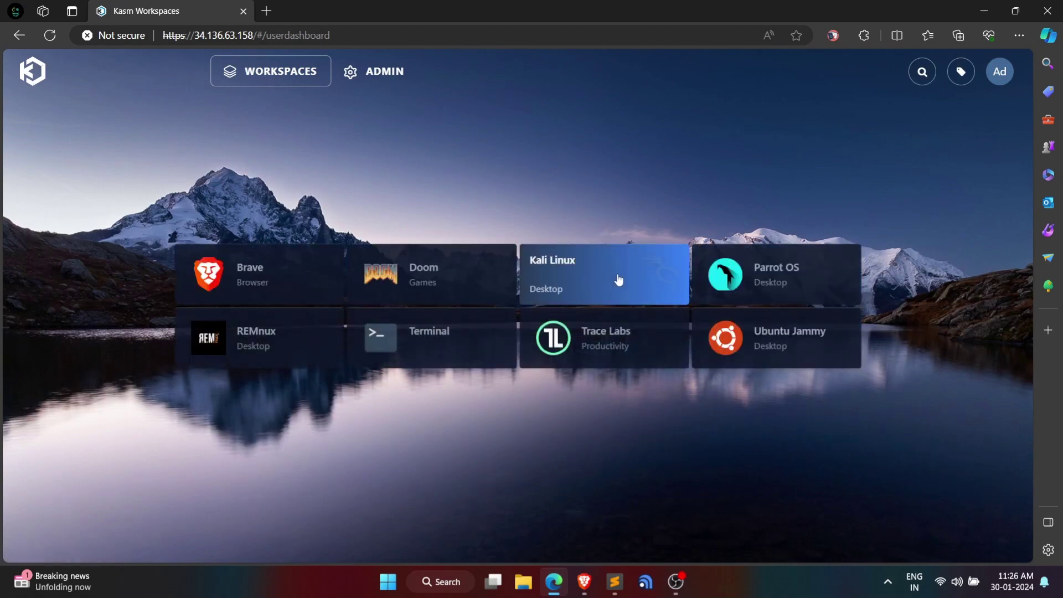
pyautogui.click(590, 284)
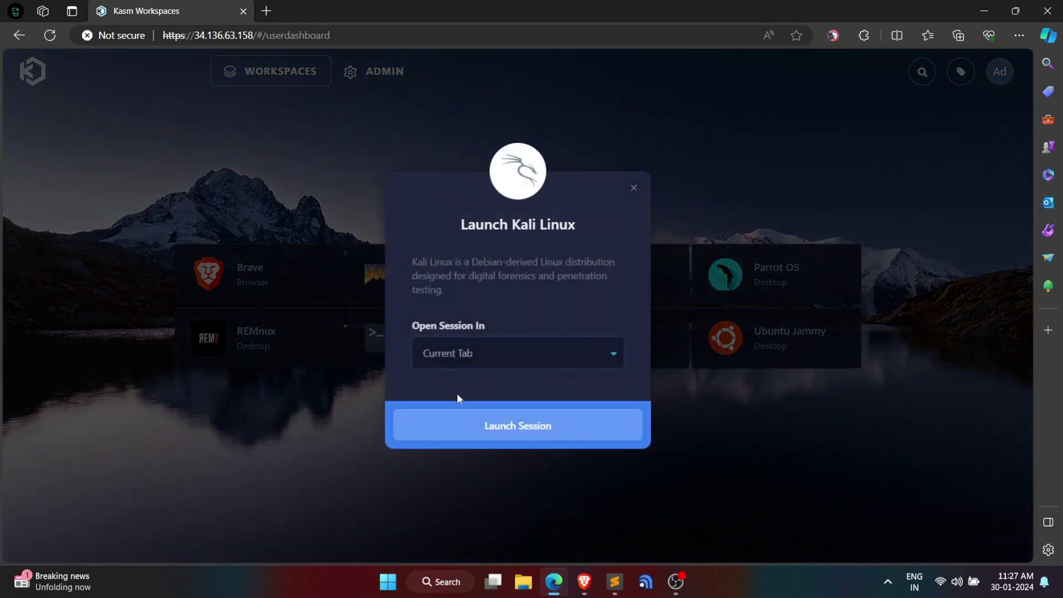
pyautogui.click(500, 348)
pyautogui.click(441, 405)
pyautogui.click(512, 427)
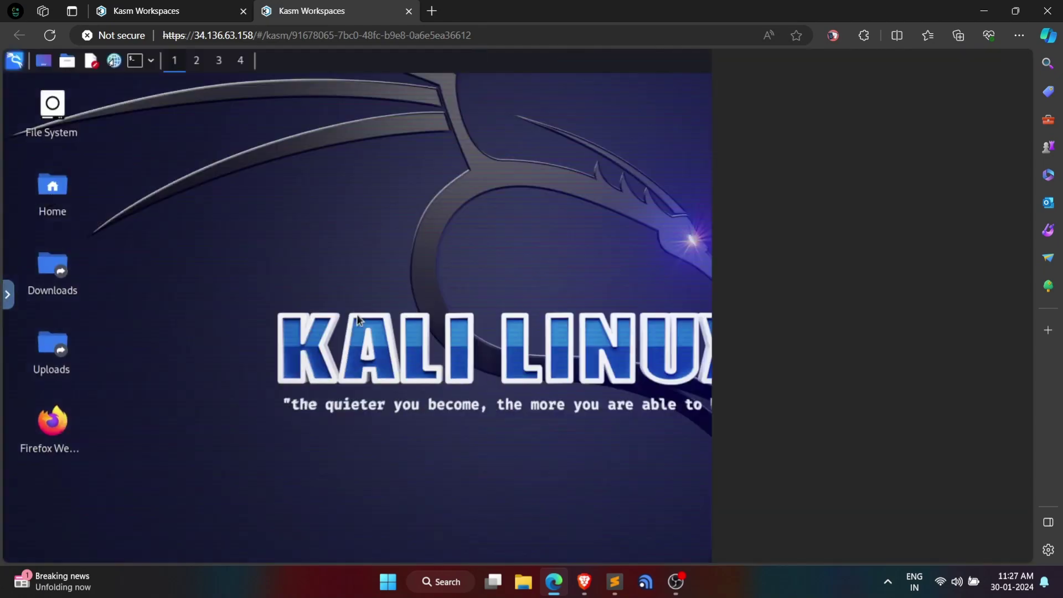
# Step: Examine the tool categories in the Kali applications list, from Information Gathering to Social Engineering Tools
pyautogui.click(14, 61)
pyautogui.click(119, 123)
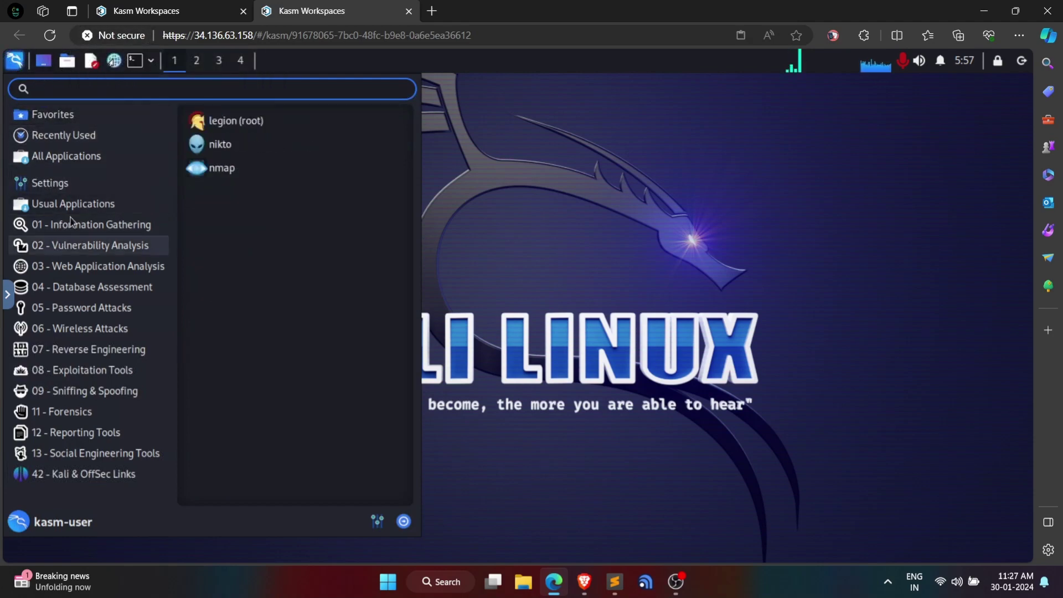
pyautogui.moveTo(77, 228)
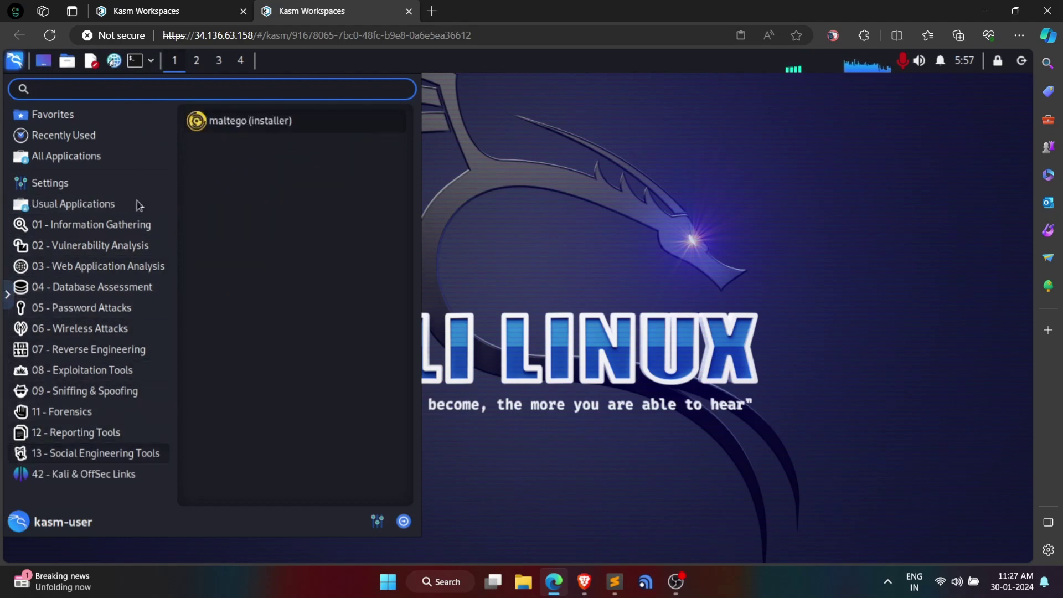
pyautogui.click(547, 177)
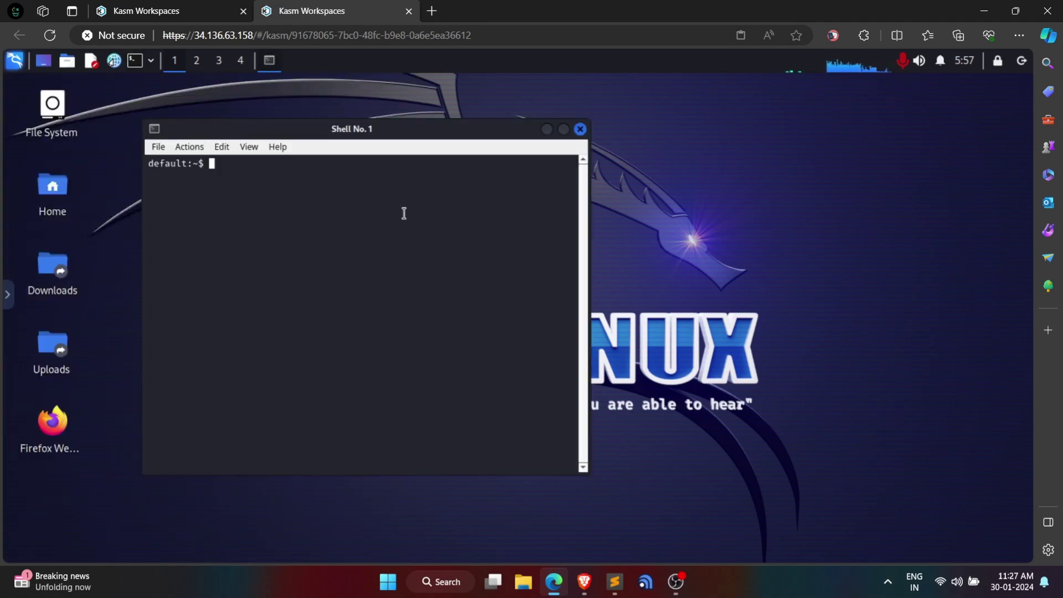
# Step: Get a root shell with sudo su in a terminal, then close the terminal window
pyautogui.press('Return')
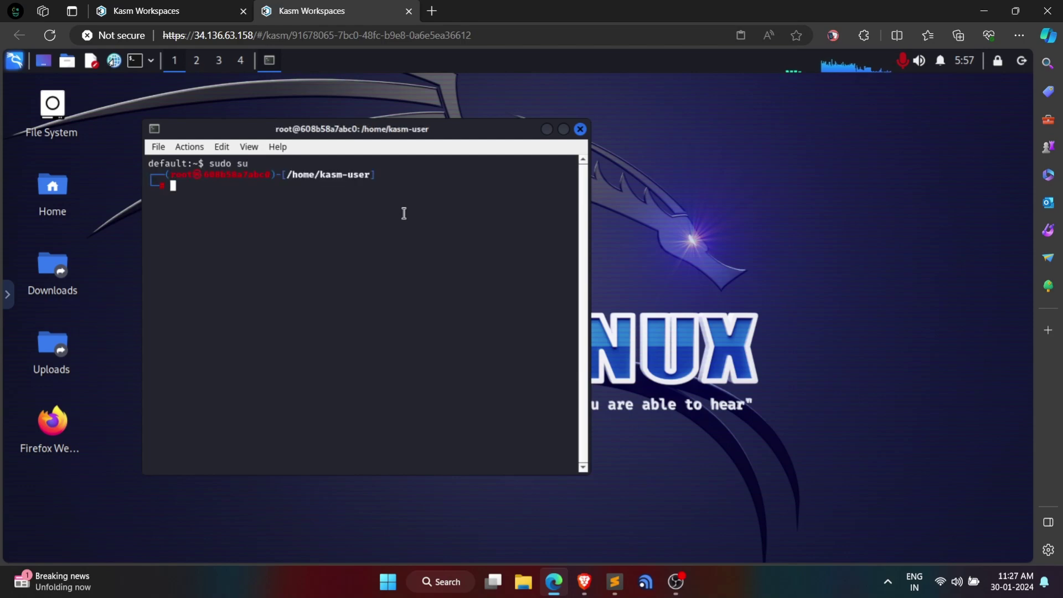
pyautogui.moveTo(397, 186); pyautogui.dragTo(157, 197)
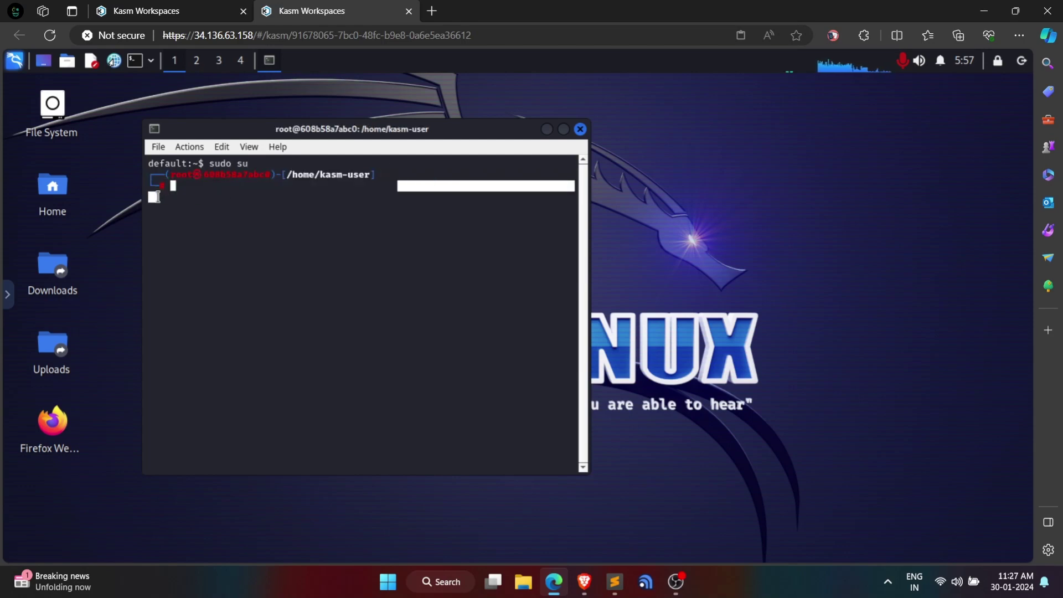
pyautogui.click(268, 262)
pyautogui.click(581, 129)
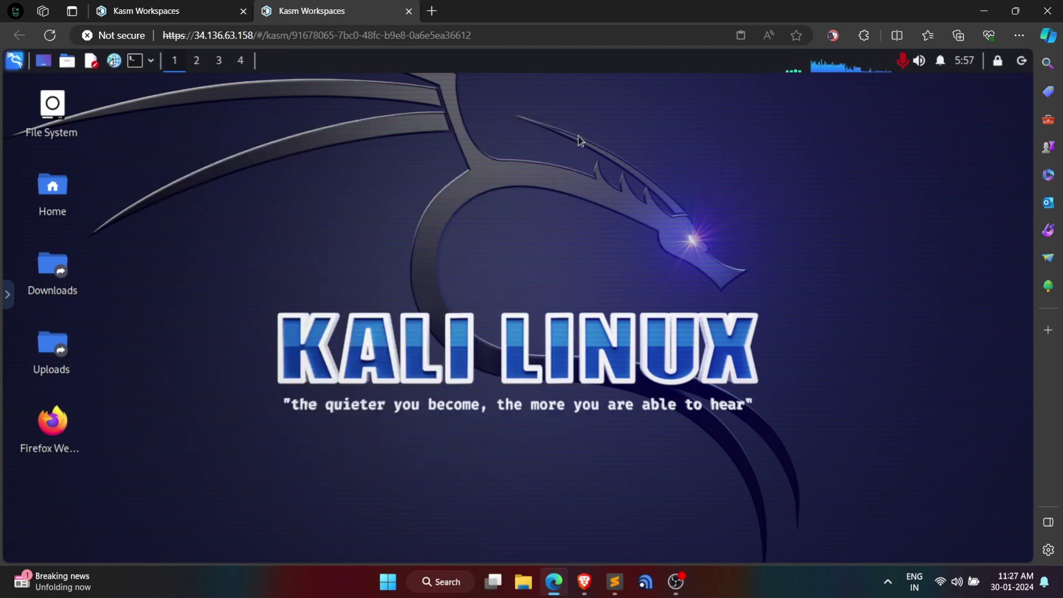
# Step: Switch the Kali session to fullscreen and set its streaming quality to 4
pyautogui.click(6, 299)
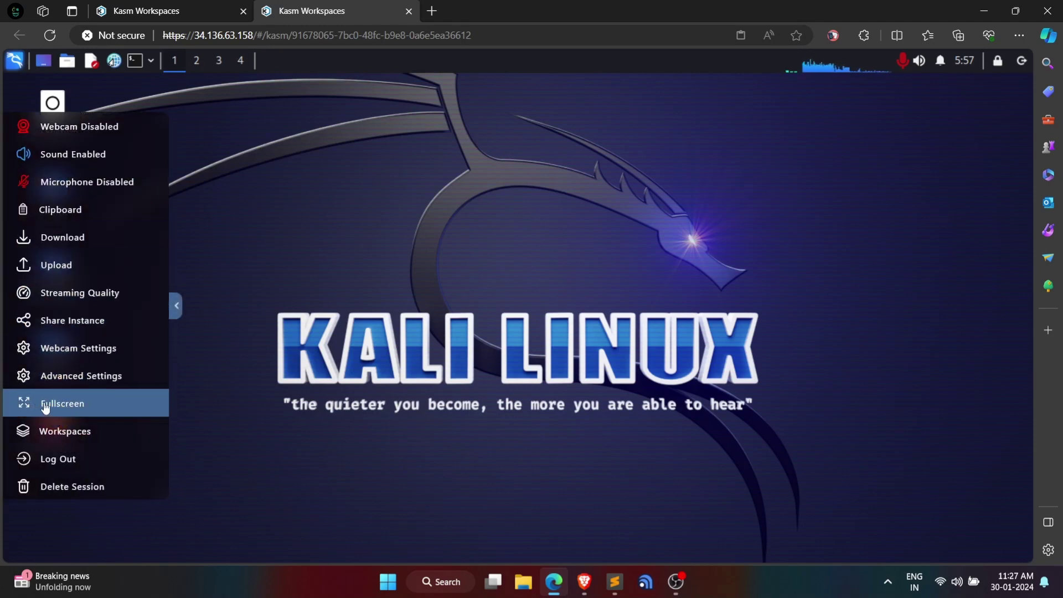
pyautogui.click(65, 403)
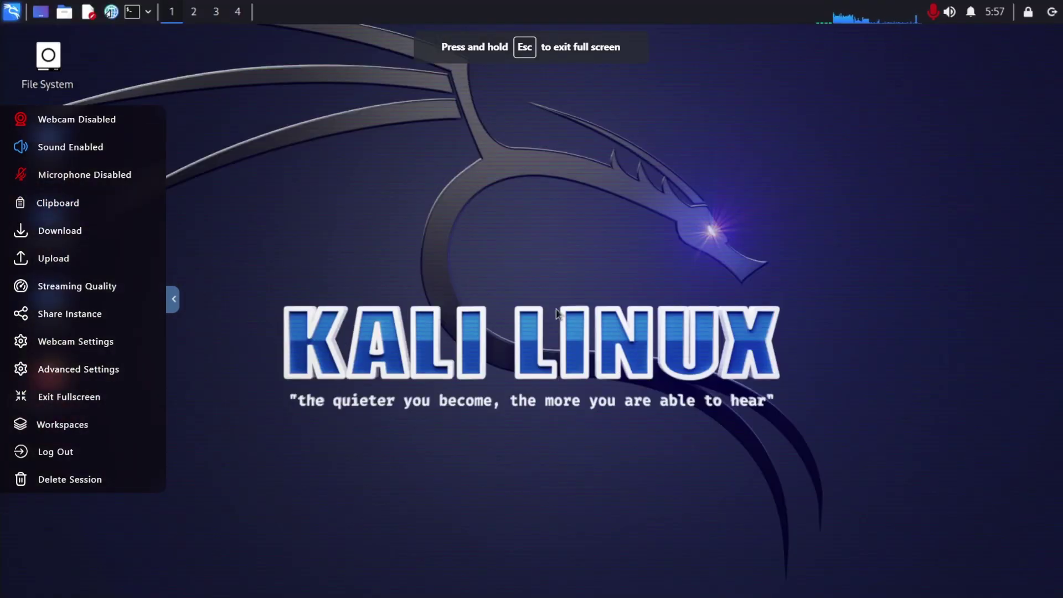
pyautogui.click(87, 289)
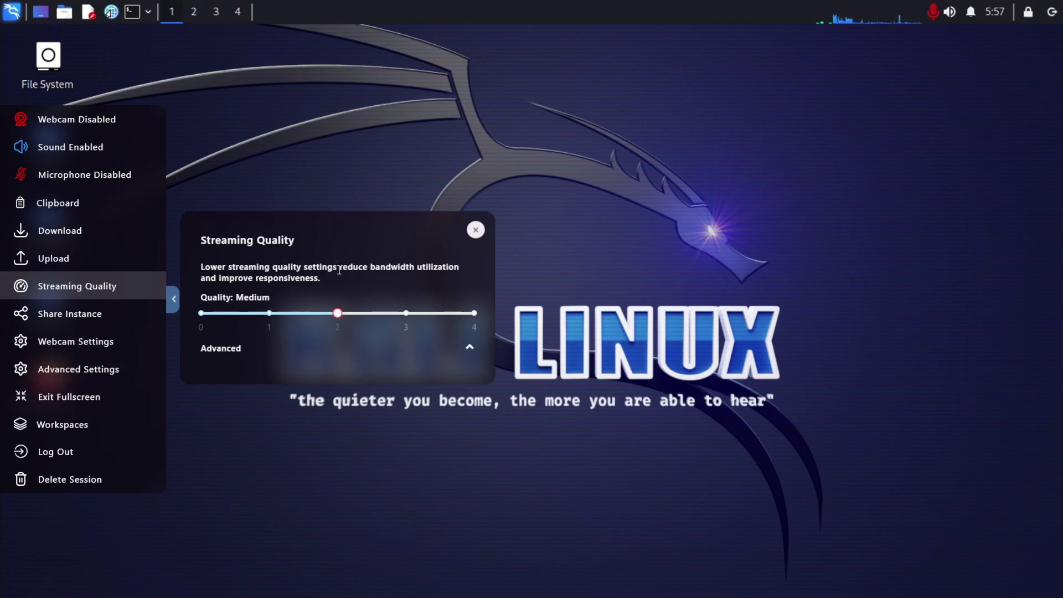
pyautogui.moveTo(221, 278); pyautogui.dragTo(334, 278)
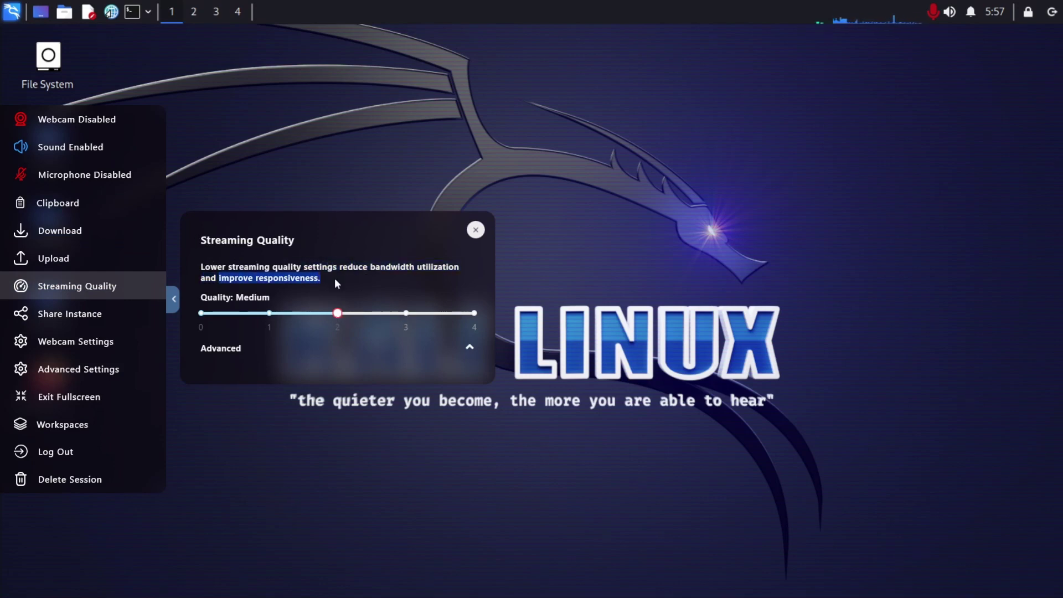
pyautogui.click(475, 314)
pyautogui.click(476, 231)
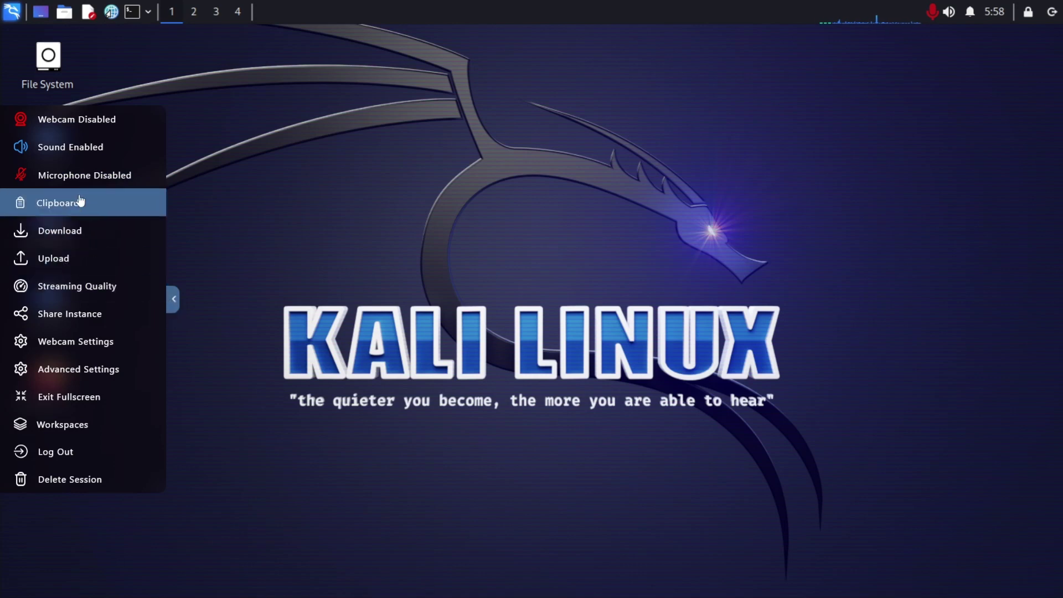
# Step: Toggle the session's sound off and on again, and allow the session to use the microphone
pyautogui.click(80, 151)
pyautogui.click(79, 152)
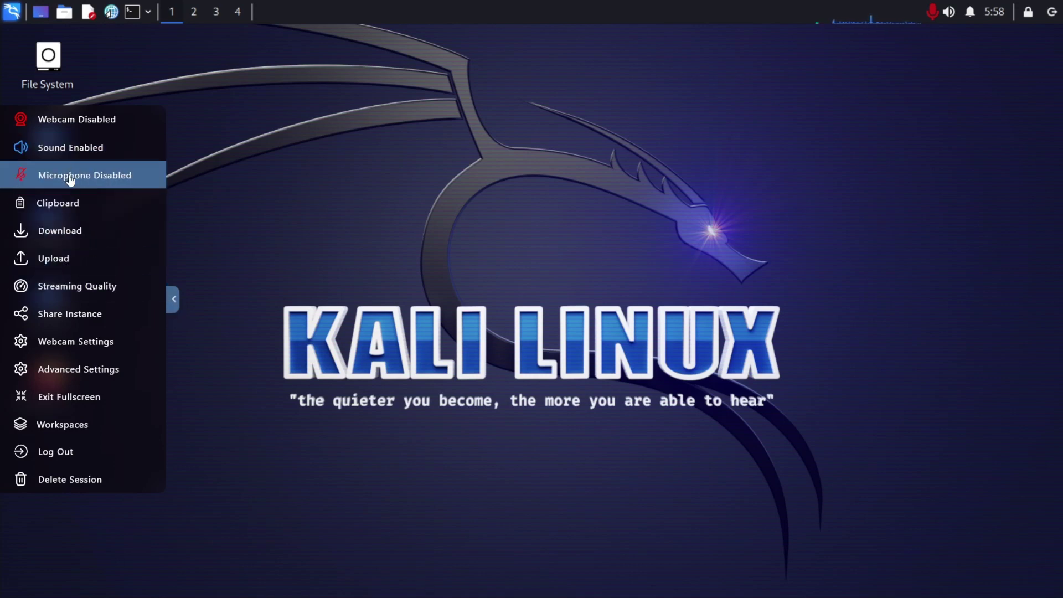
pyautogui.click(70, 181)
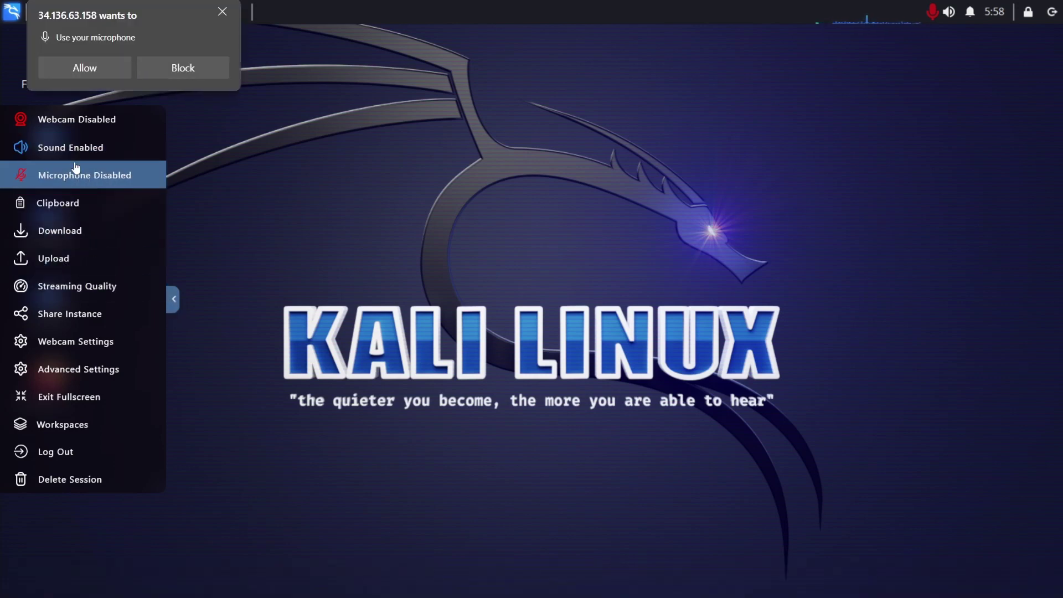
pyautogui.click(85, 68)
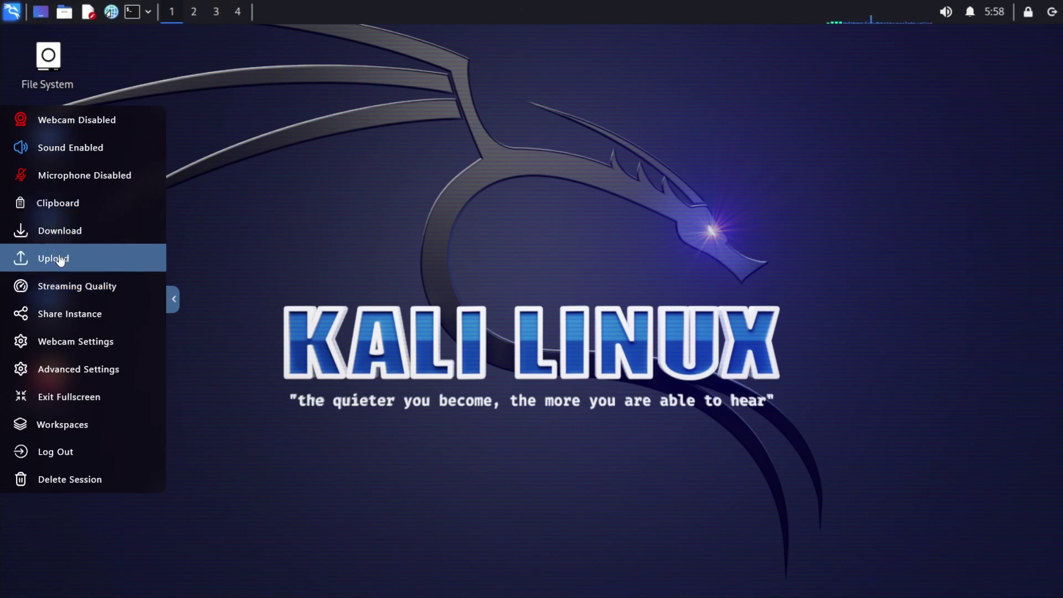
pyautogui.click(171, 295)
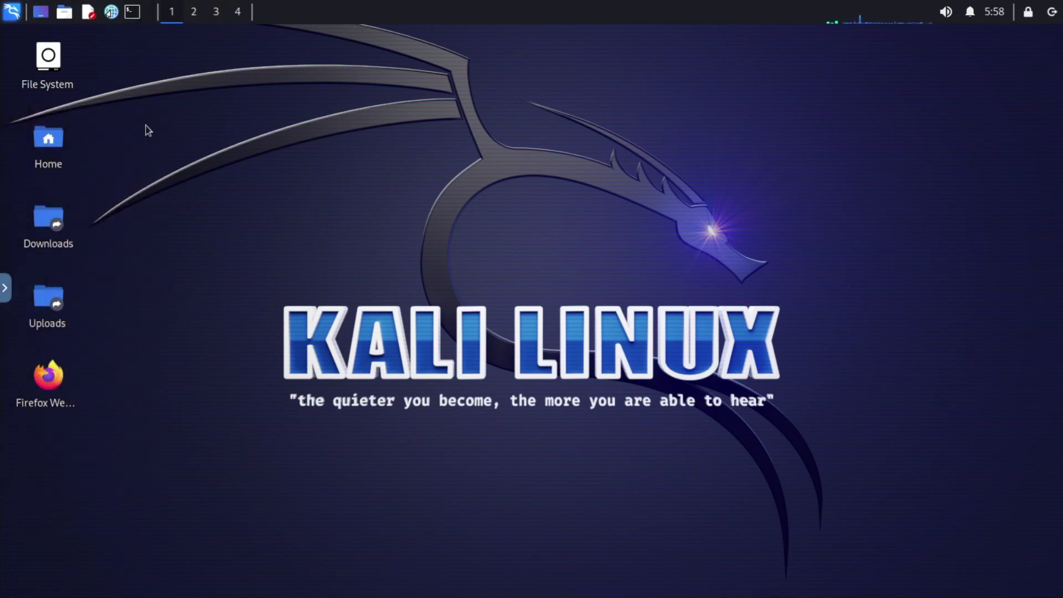
# Step: Search Google for "internet speed" in Firefox on the Kali desktop
pyautogui.doubleClick(49, 376)
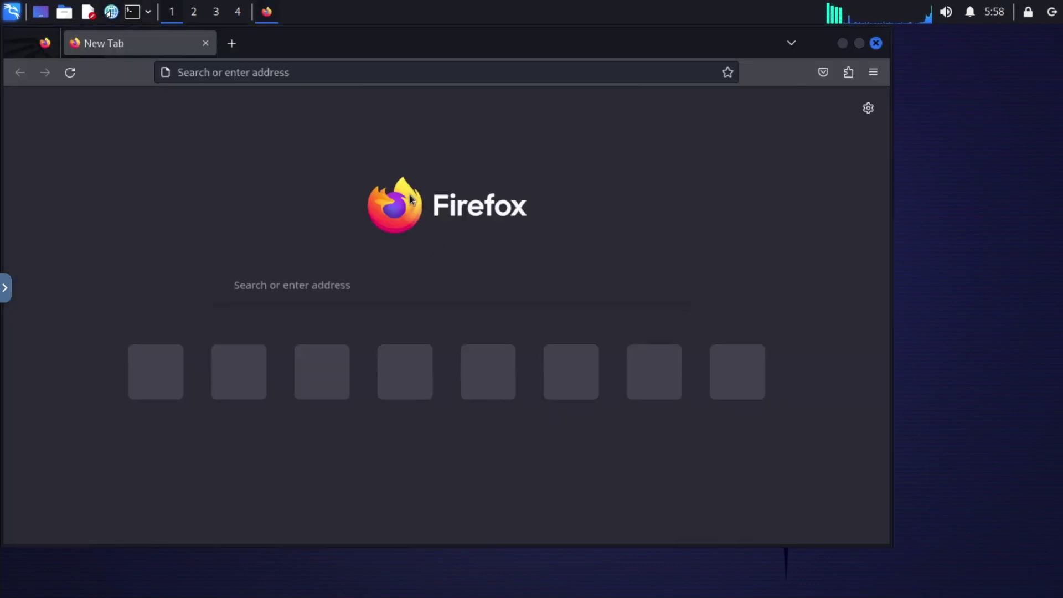
pyautogui.click(321, 75)
pyautogui.write('i')
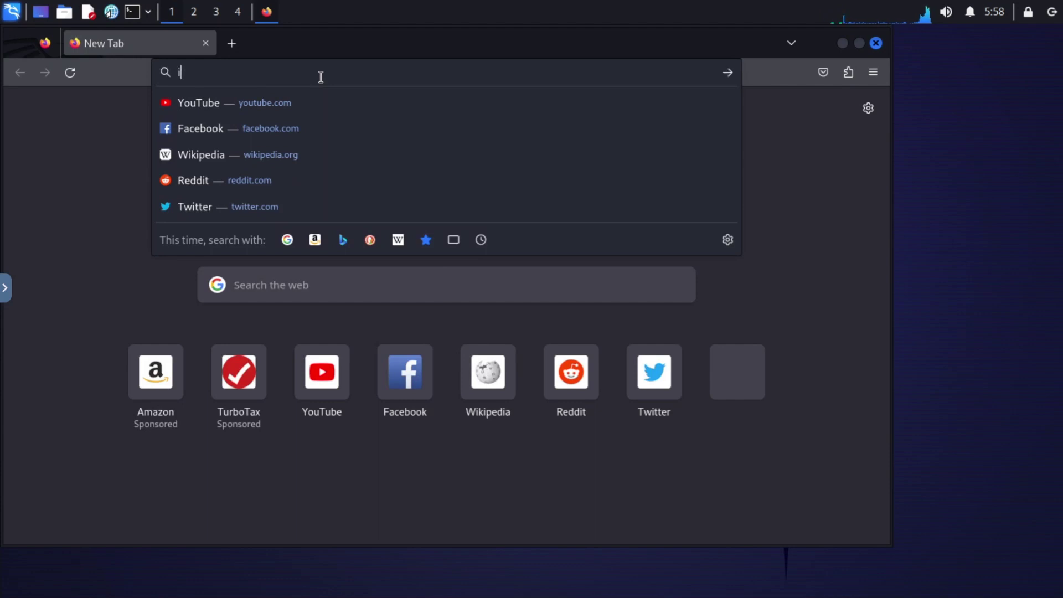
pyautogui.write('nternet speed')
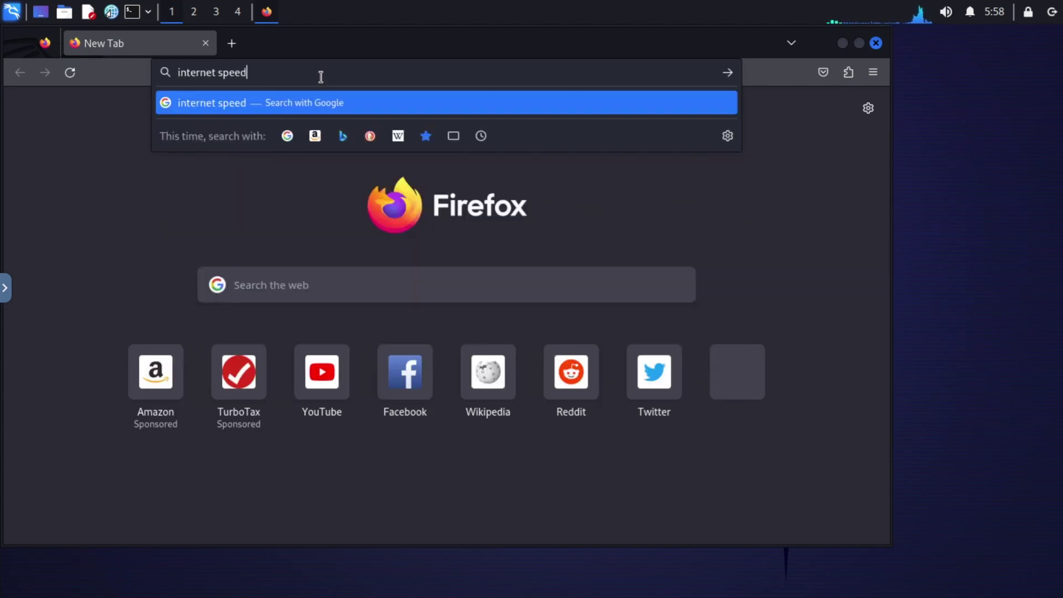
pyautogui.press('Return')
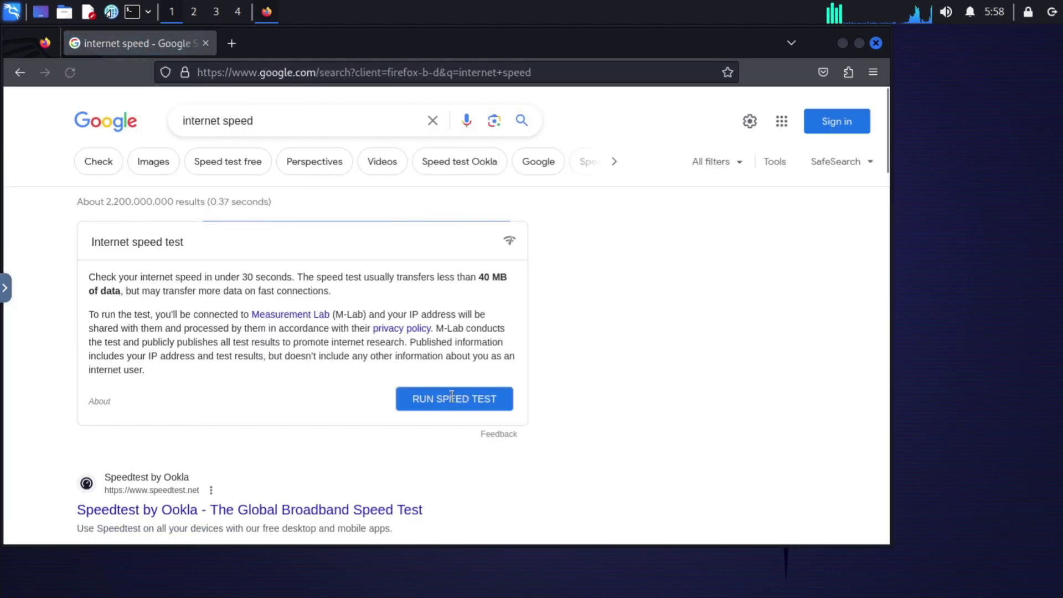
# Step: Run Google's internet speed test, examine the download result, and close the test
pyautogui.click(452, 400)
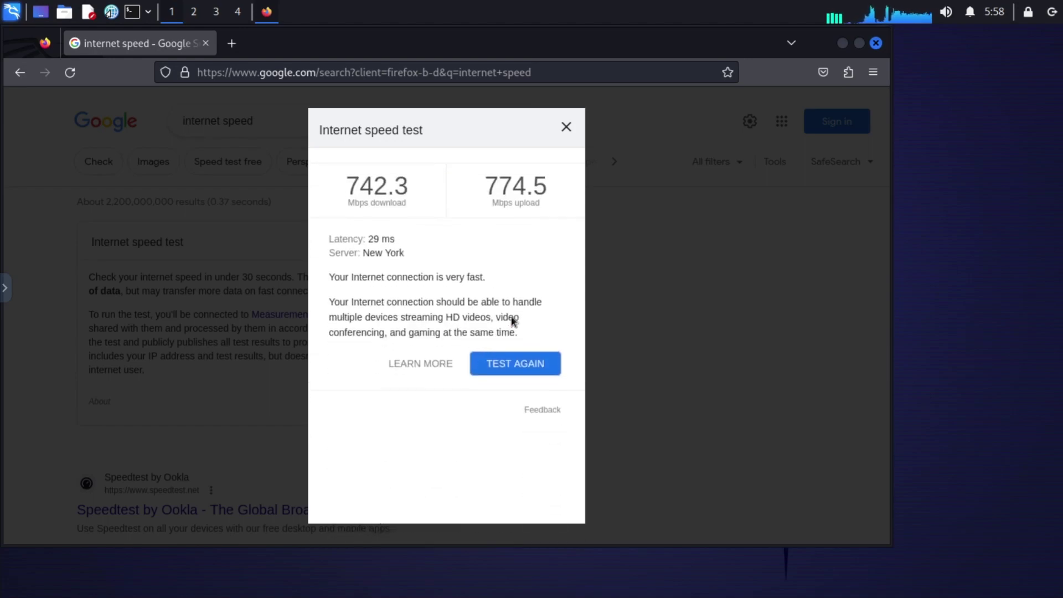
pyautogui.moveTo(412, 170); pyautogui.dragTo(342, 173)
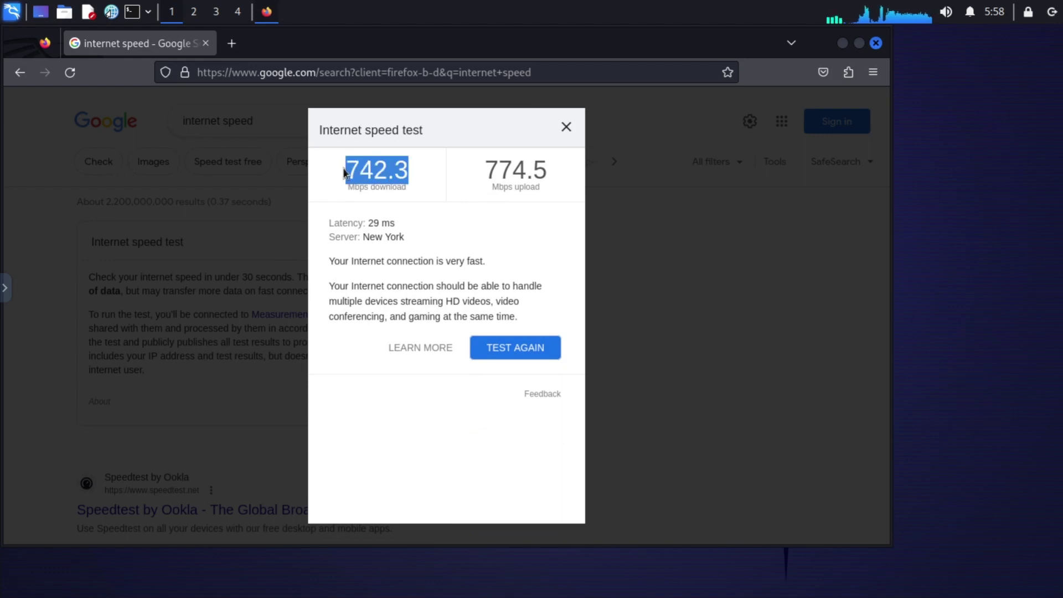
pyautogui.moveTo(407, 187); pyautogui.dragTo(348, 188)
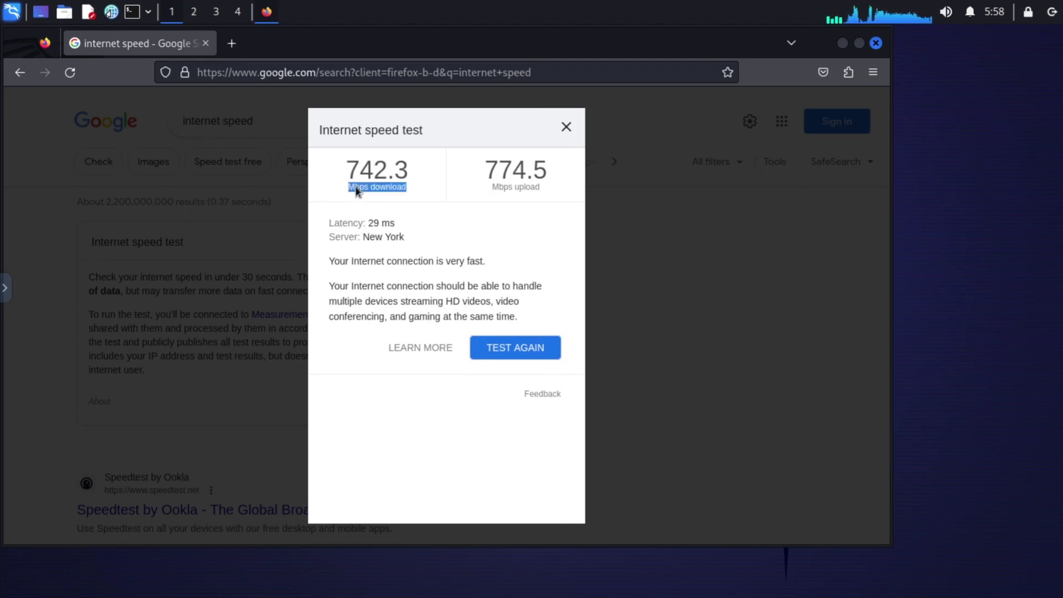
pyautogui.click(566, 127)
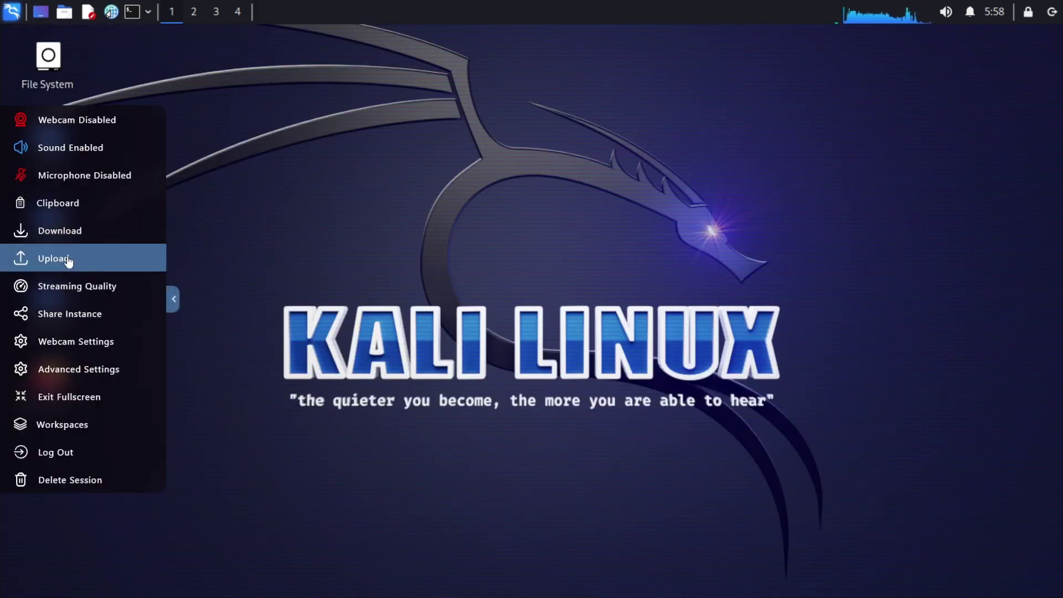
# Step: Exit fullscreen, return to the workspaces dashboard and delete the running Kali Linux session
pyautogui.press('Escape')
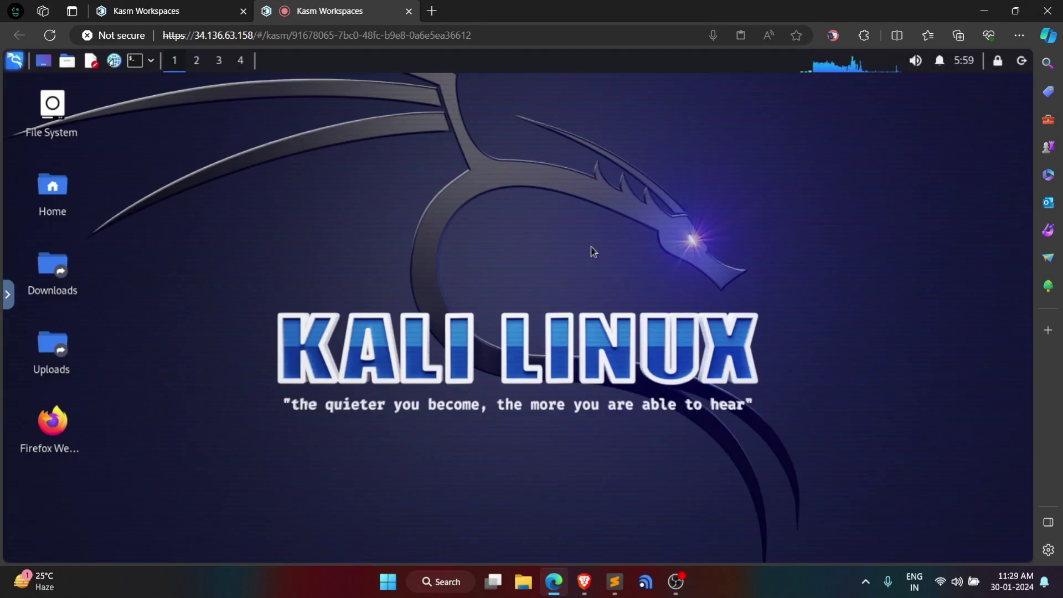
pyautogui.click(6, 295)
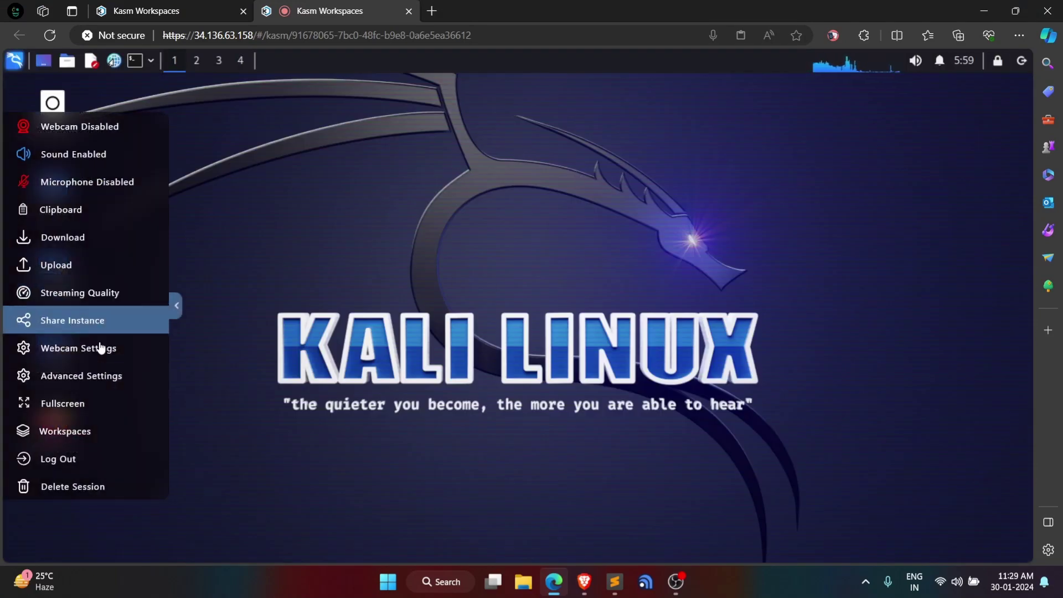
pyautogui.click(76, 432)
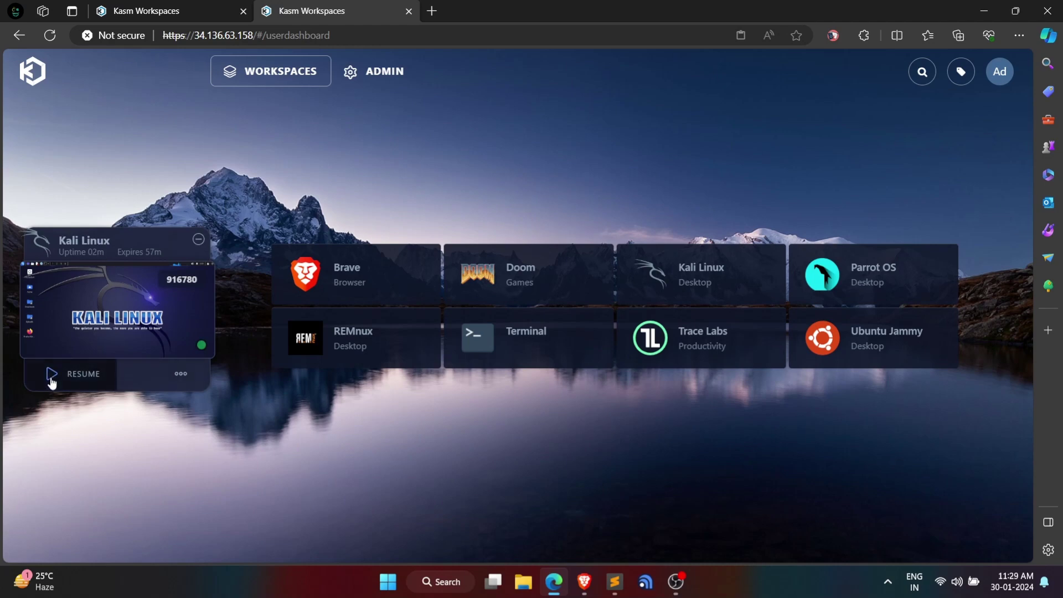
pyautogui.click(192, 381)
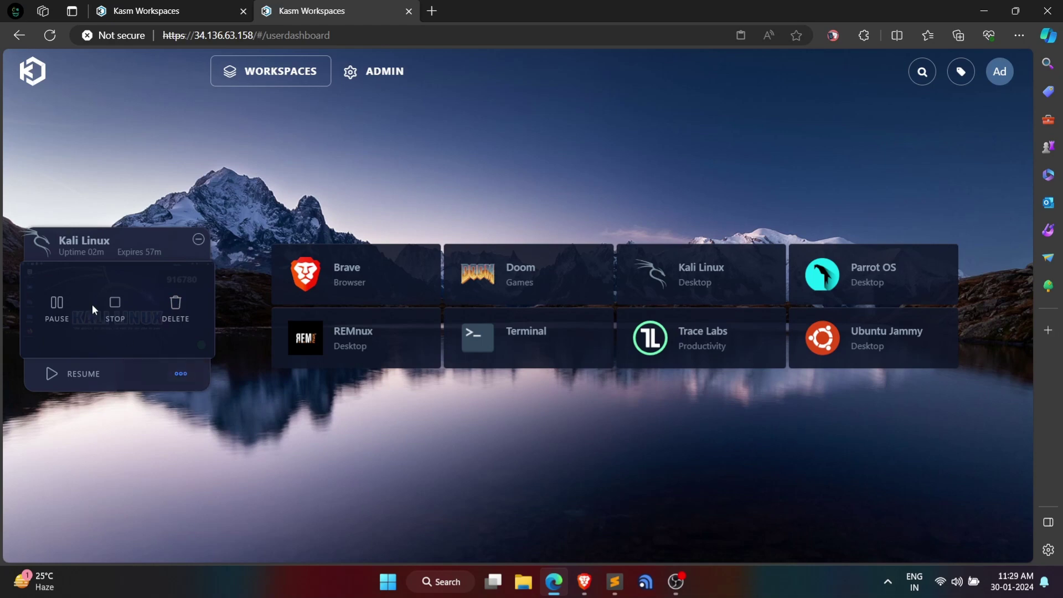
pyautogui.click(177, 303)
pyautogui.click(506, 357)
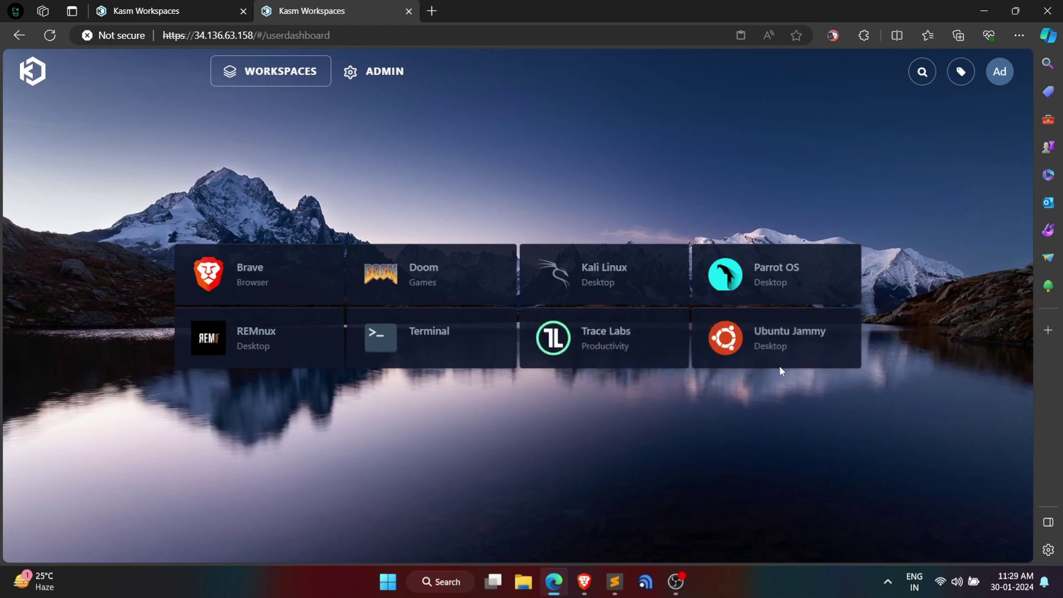
# Step: Open the workspace registry in the admin area
pyautogui.click(374, 78)
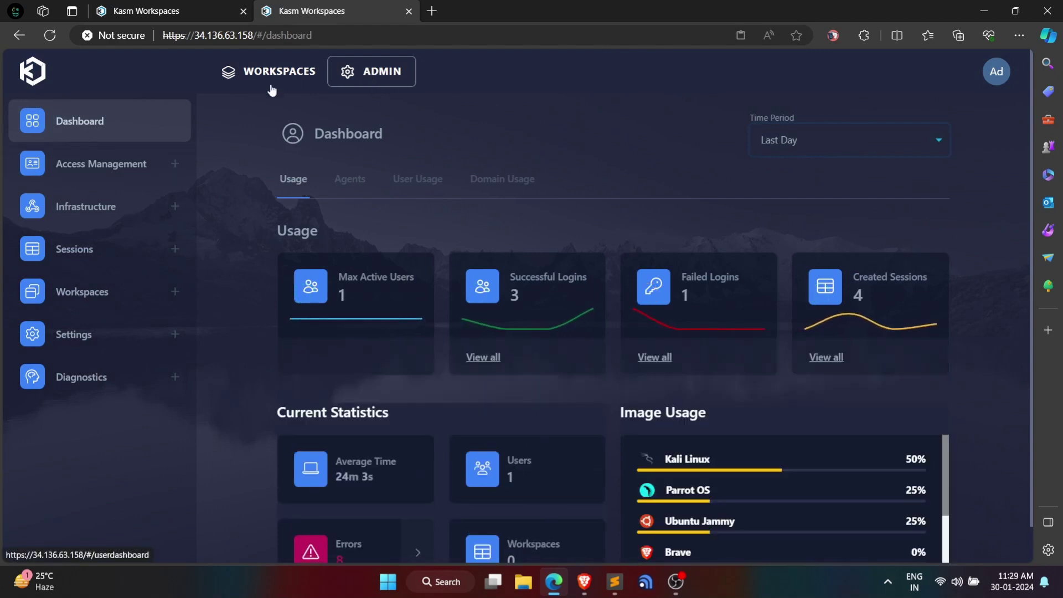
pyautogui.click(99, 299)
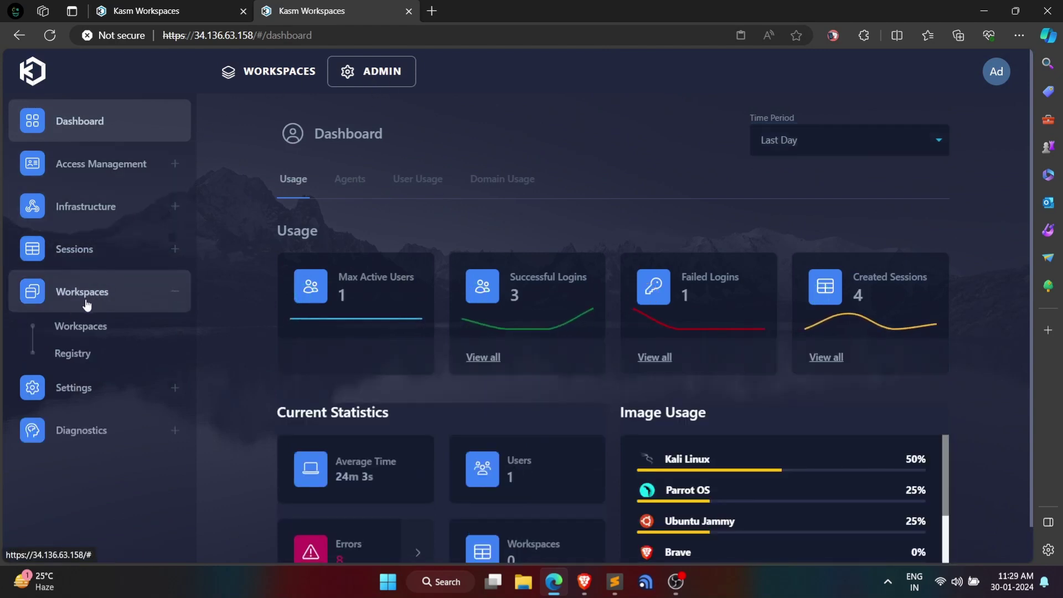
pyautogui.click(77, 354)
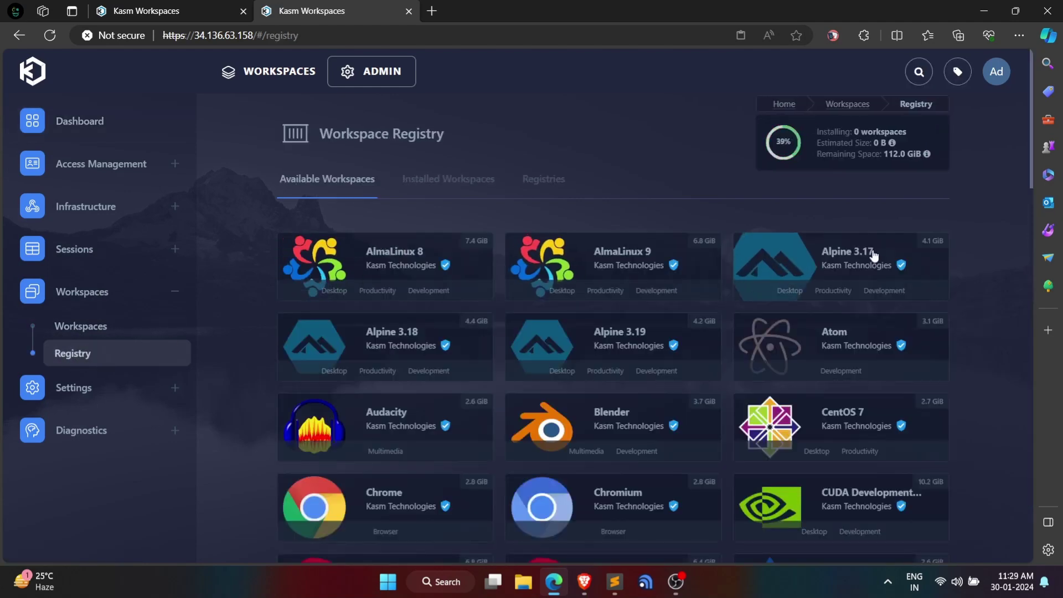
# Step: Look through the full list of available workspaces in the registry
pyautogui.scroll(-1, 559, 289)
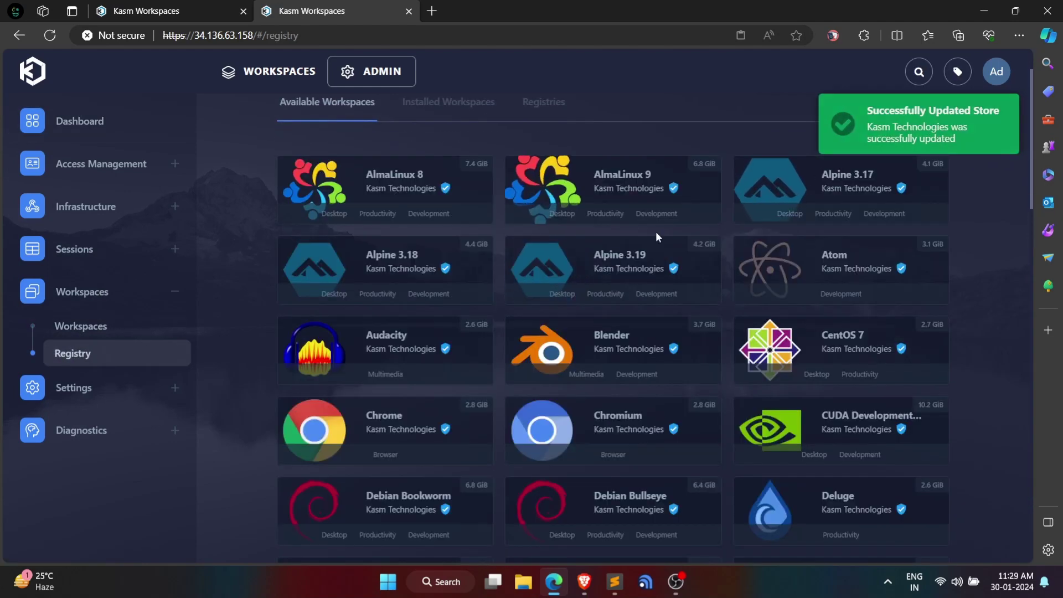
pyautogui.scroll(-2, 676, 297)
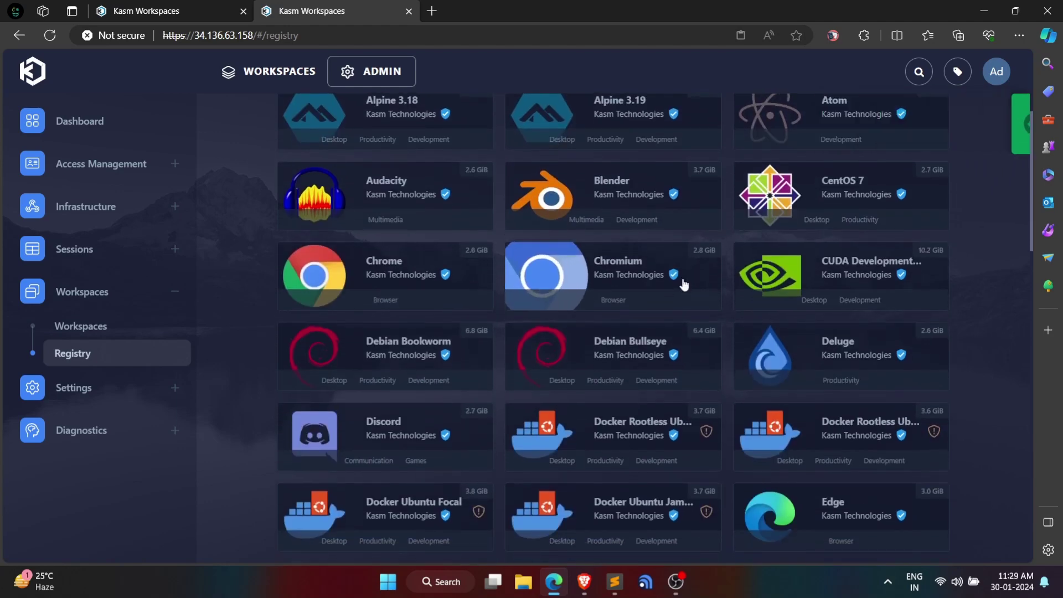
pyautogui.scroll(-1, 684, 284)
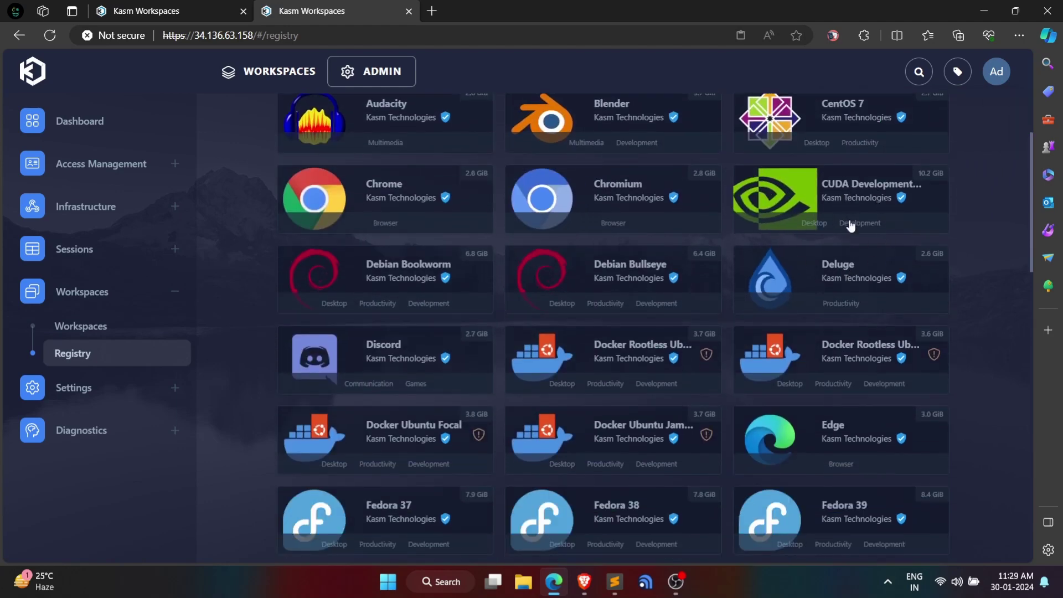
pyautogui.scroll(-3, 851, 226)
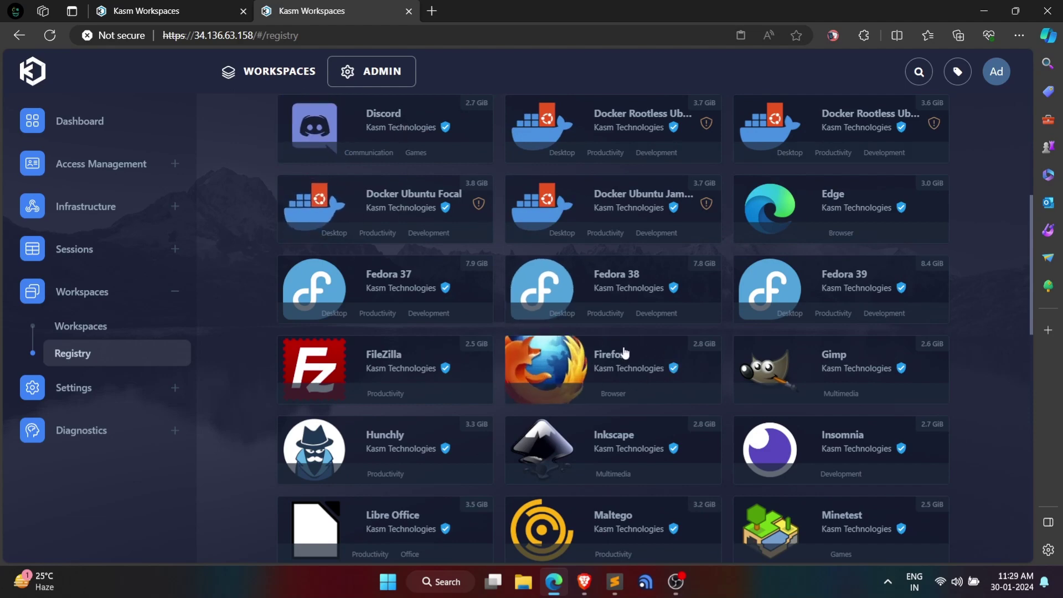
pyautogui.scroll(-5, 827, 361)
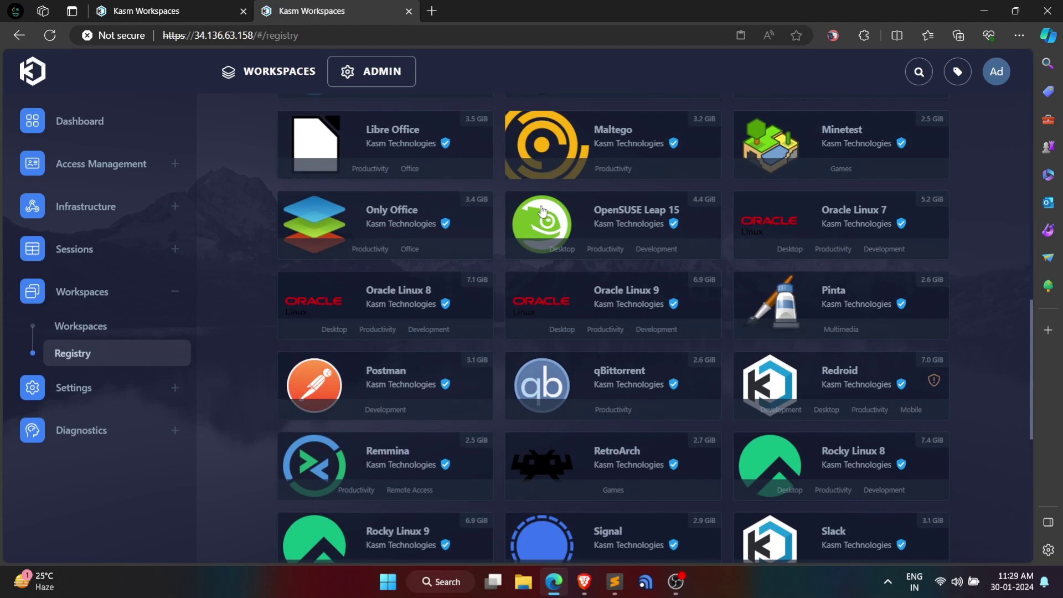
pyautogui.scroll(-3, 828, 365)
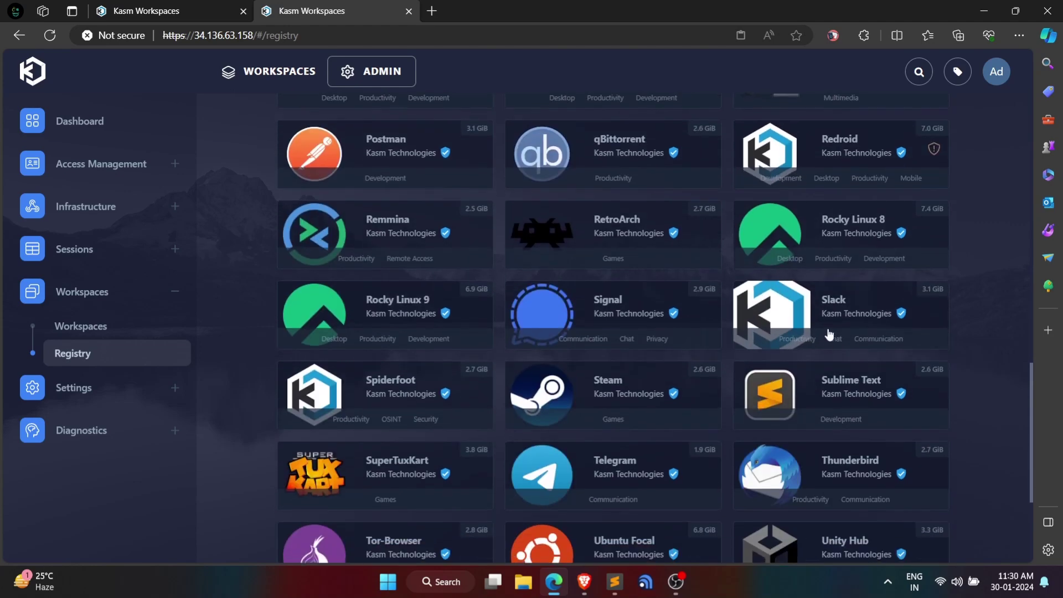
pyautogui.scroll(-2, 862, 308)
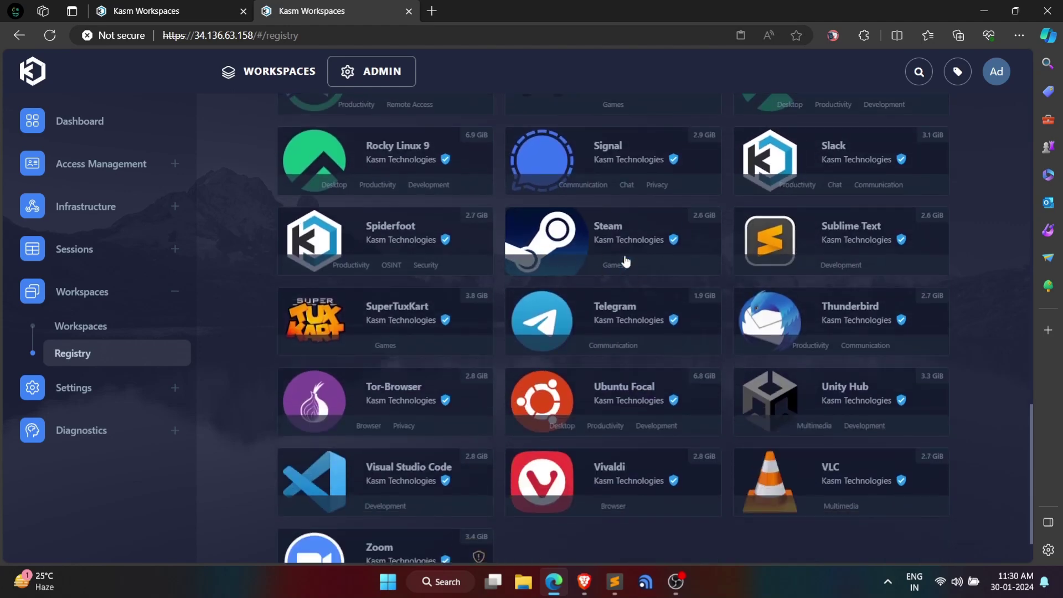
pyautogui.scroll(-1, 700, 230)
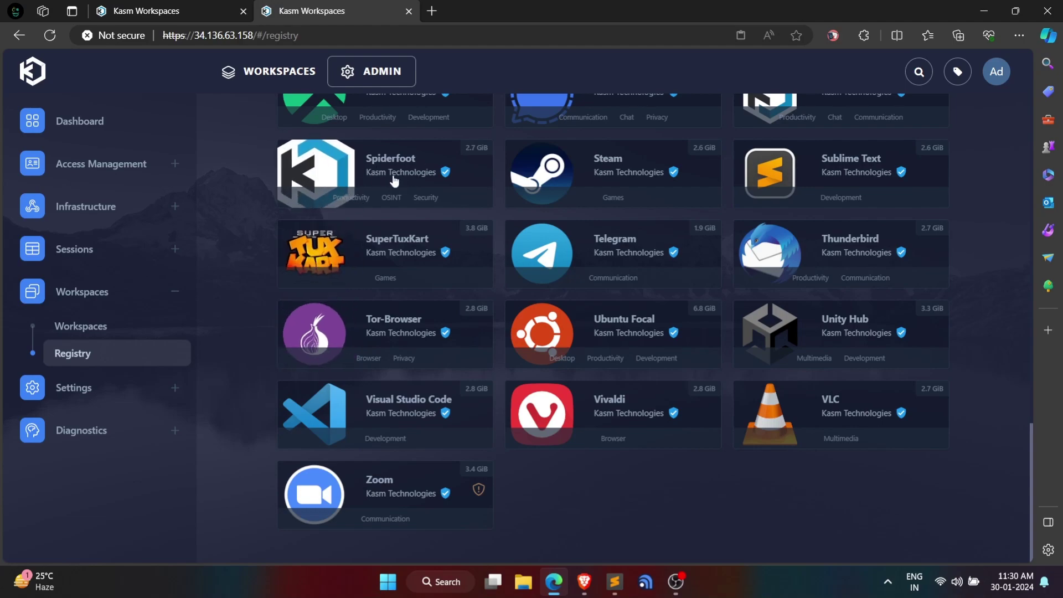
pyautogui.scroll(10, 920, 183)
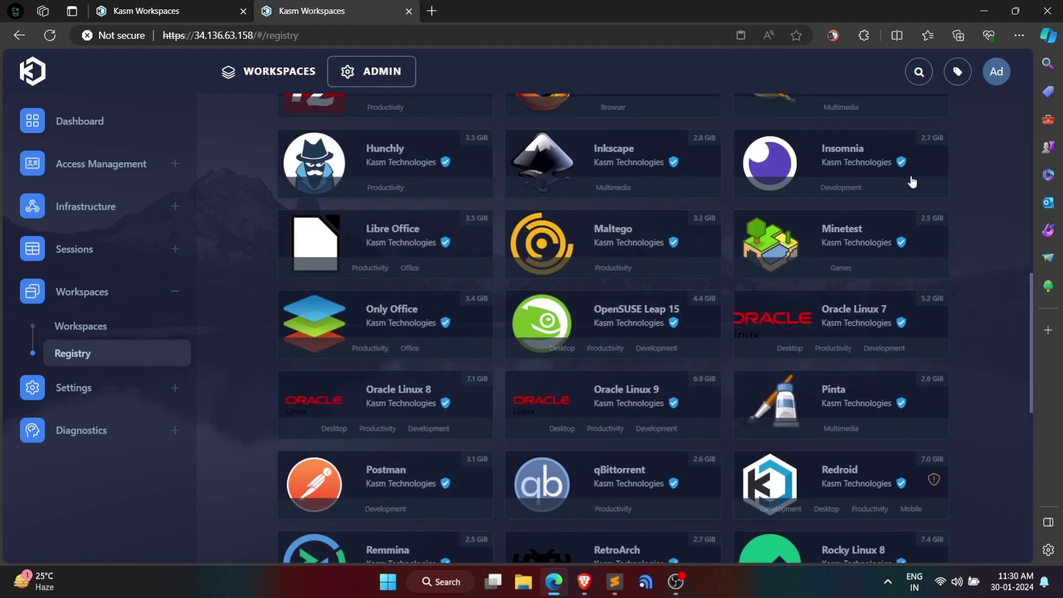
pyautogui.scroll(-7, 885, 183)
pyautogui.scroll(-4, 865, 178)
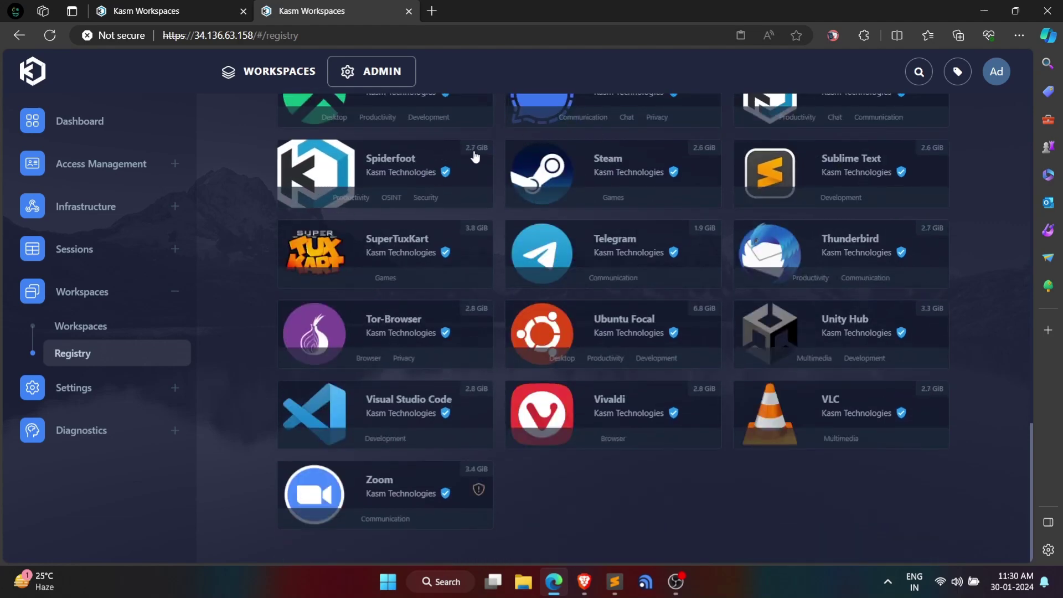
# Step: Install the Spiderfoot workspace from the registry and view the list of installed workspaces
pyautogui.click(363, 189)
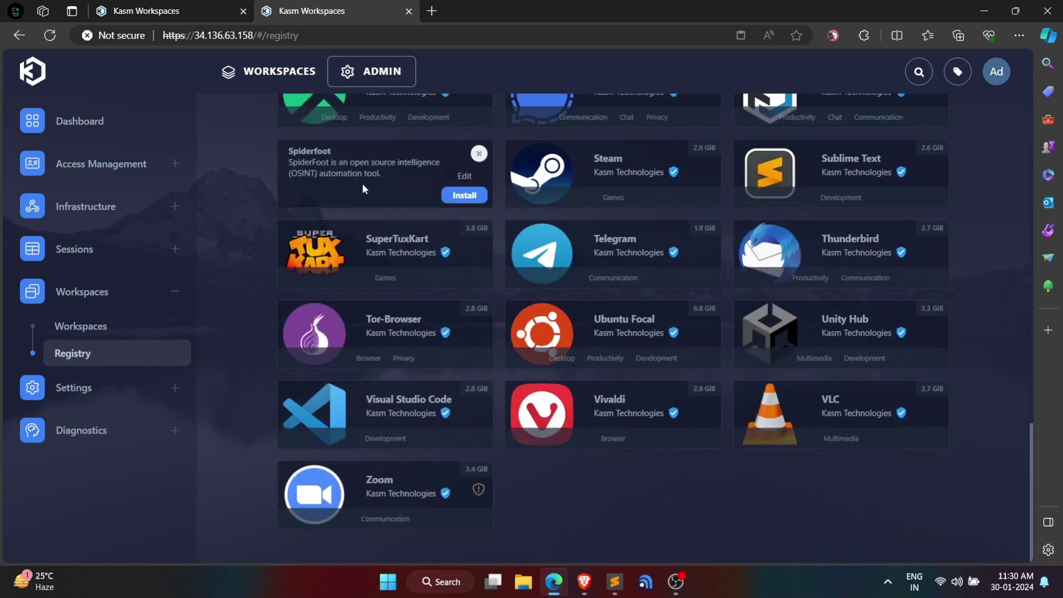
pyautogui.click(464, 195)
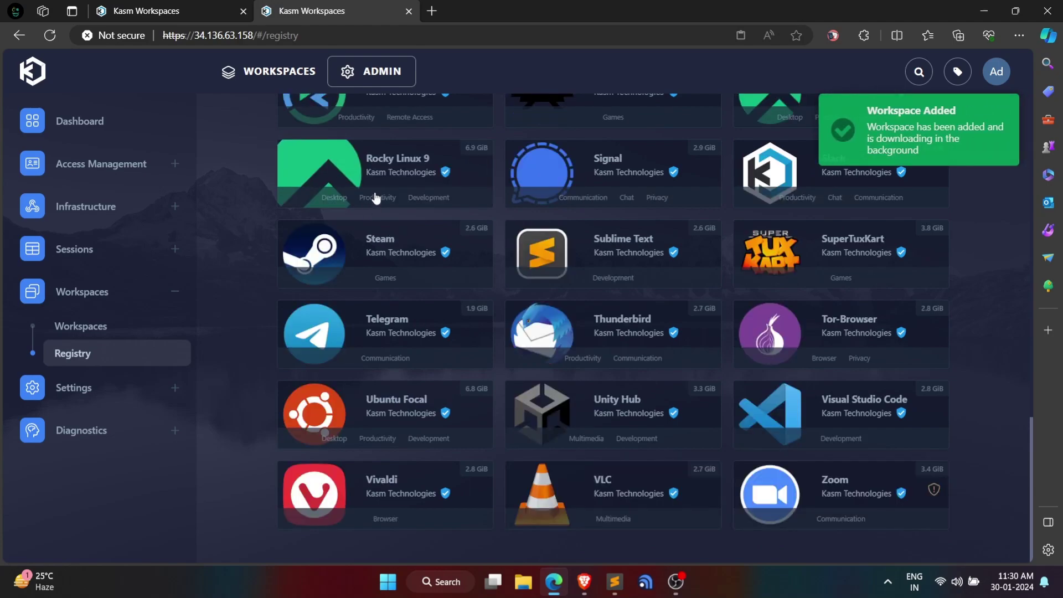
pyautogui.scroll(8, 521, 193)
pyautogui.scroll(10, 521, 193)
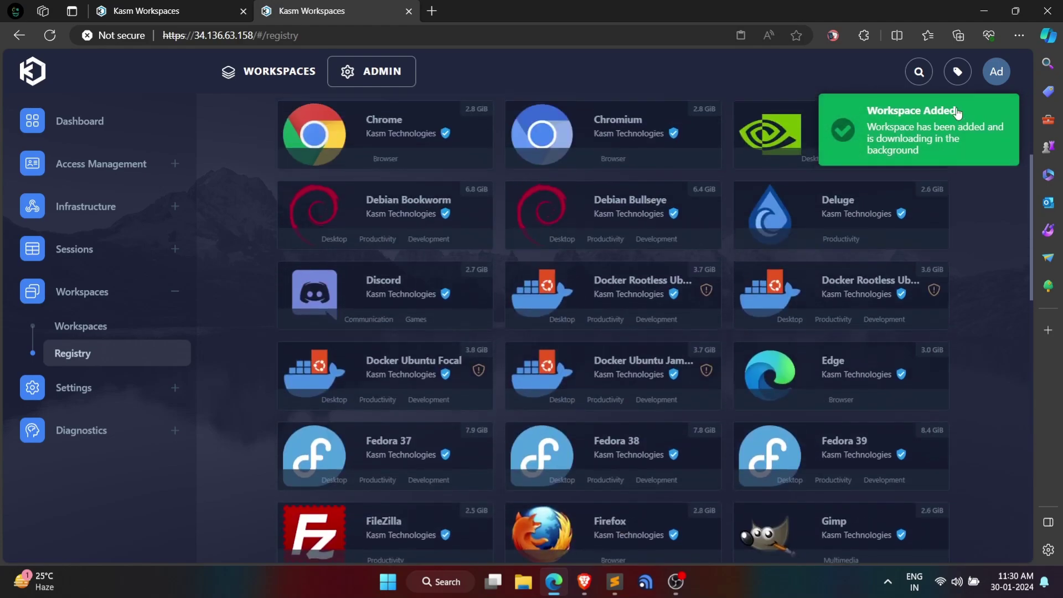
pyautogui.scroll(5, 642, 180)
pyautogui.scroll(2, 574, 188)
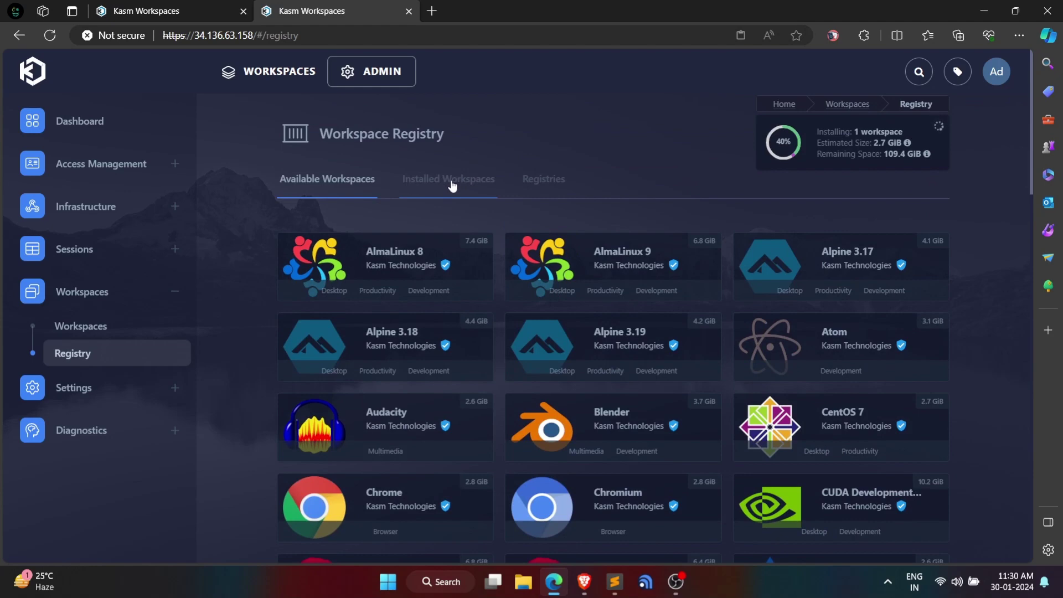
pyautogui.click(453, 186)
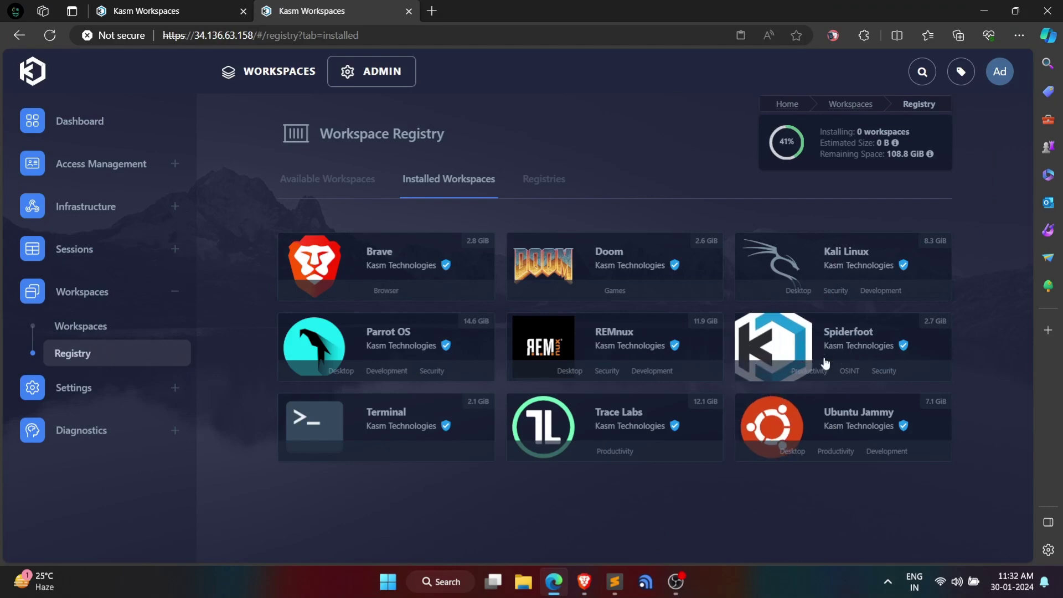
# Step: Launch a Spiderfoot session from the workspaces dashboard, opening it in a new tab
pyautogui.click(271, 75)
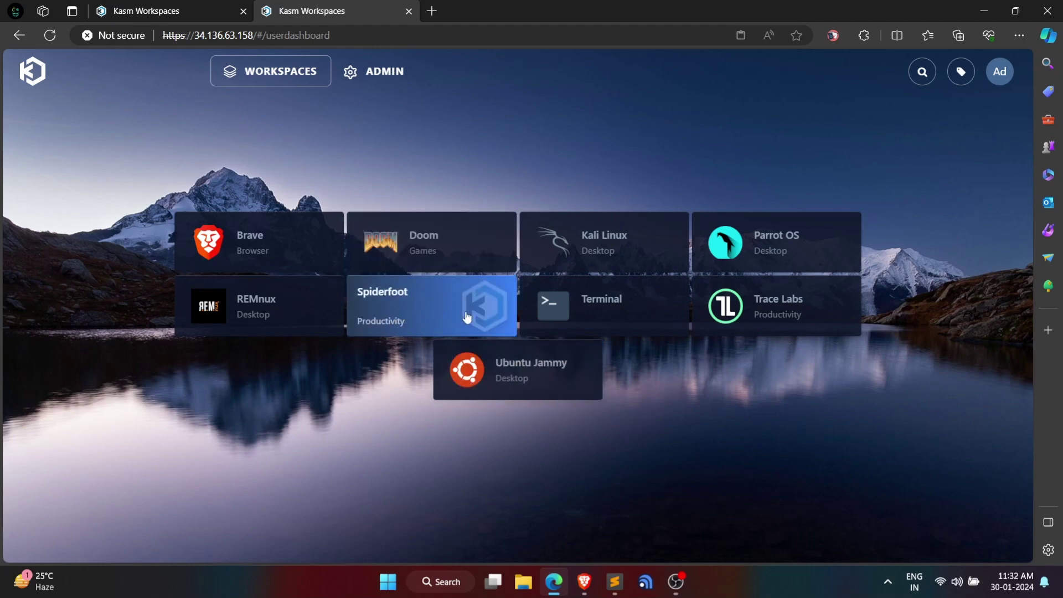
pyautogui.click(439, 314)
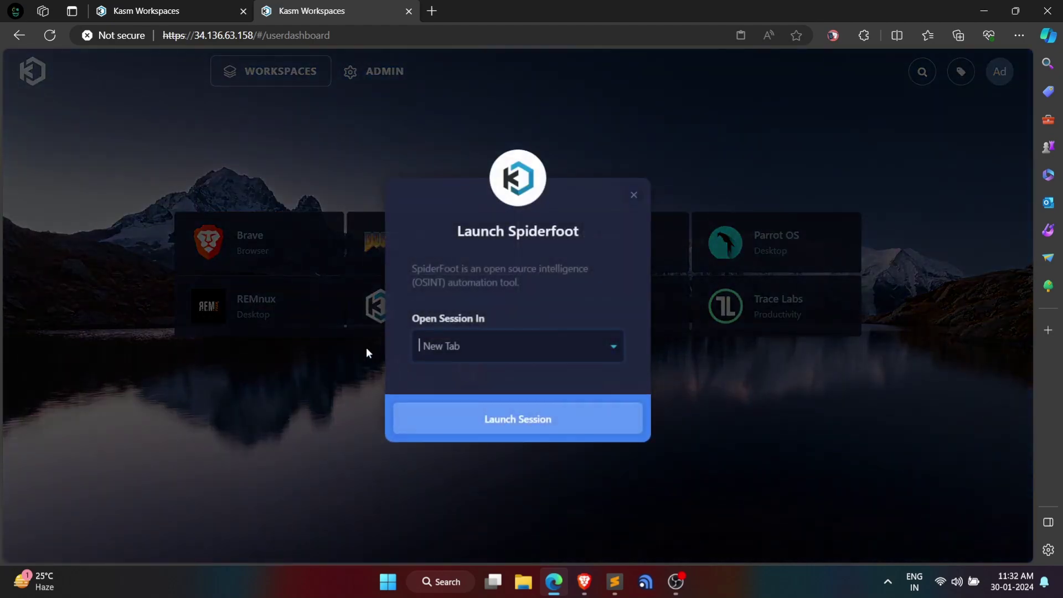
pyautogui.click(492, 344)
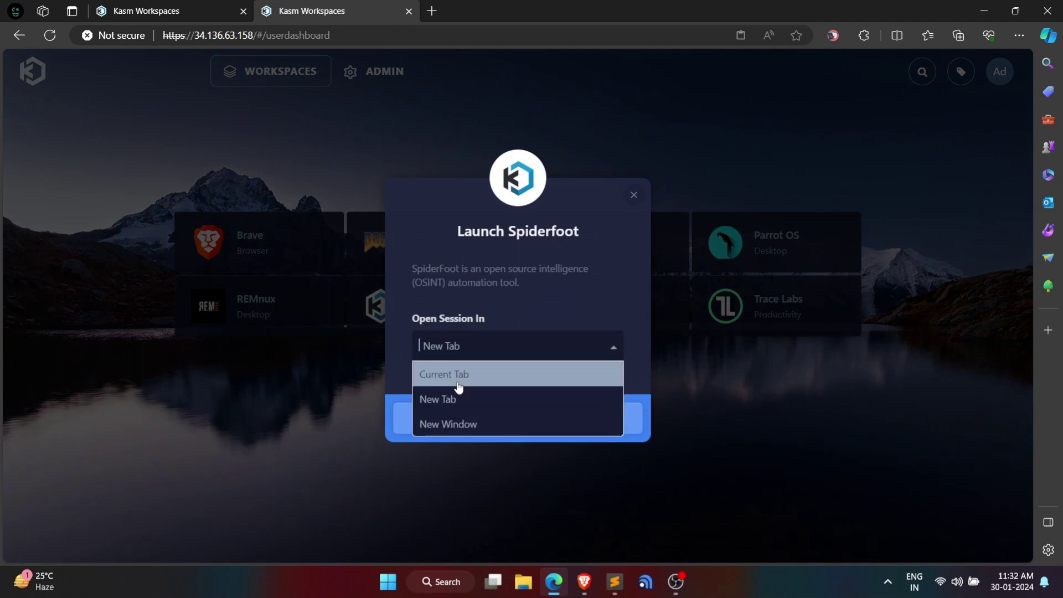
pyautogui.click(455, 403)
pyautogui.click(540, 428)
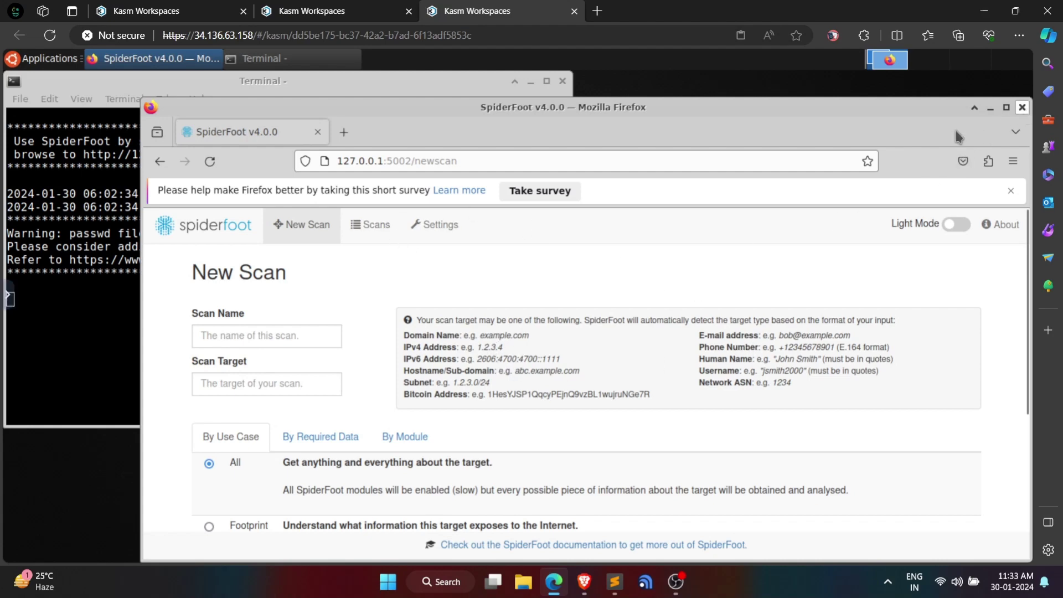
# Step: Reopen SpiderFoot's New Scan page in Firefox, review the use case options and maximize the browser window
pyautogui.hotkey('ctrl', 'w')
pyautogui.hotkey('ctrl', 'shift', 'n')
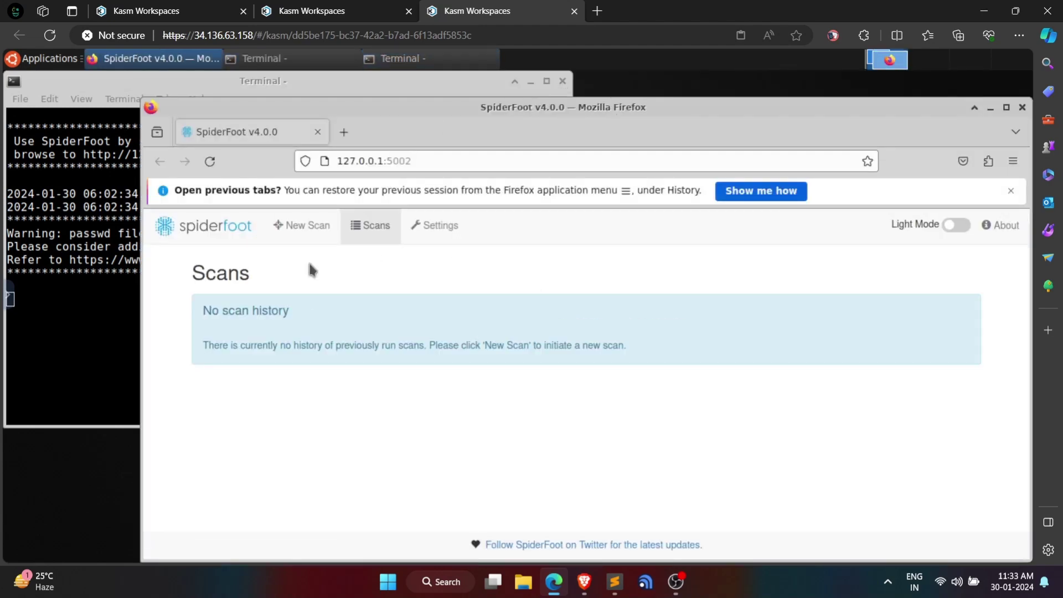
pyautogui.click(281, 238)
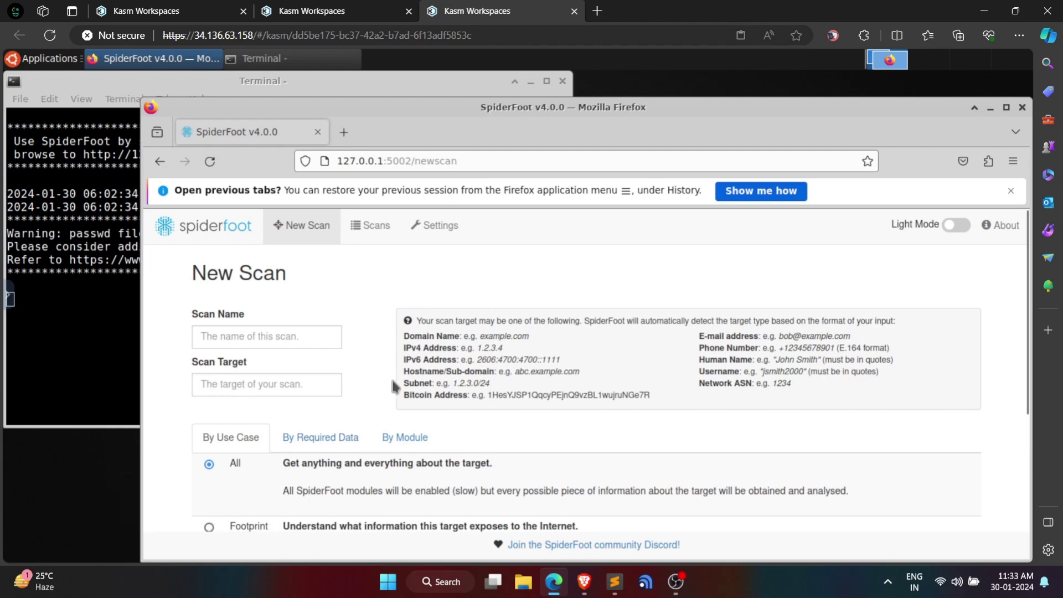
pyautogui.scroll(-4, 392, 387)
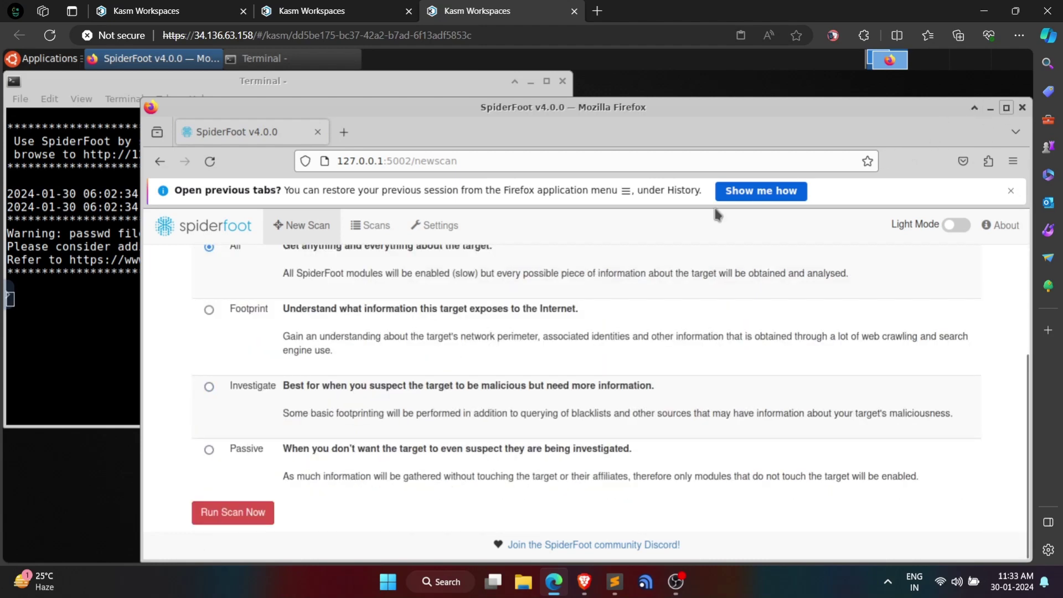
pyautogui.click(1006, 107)
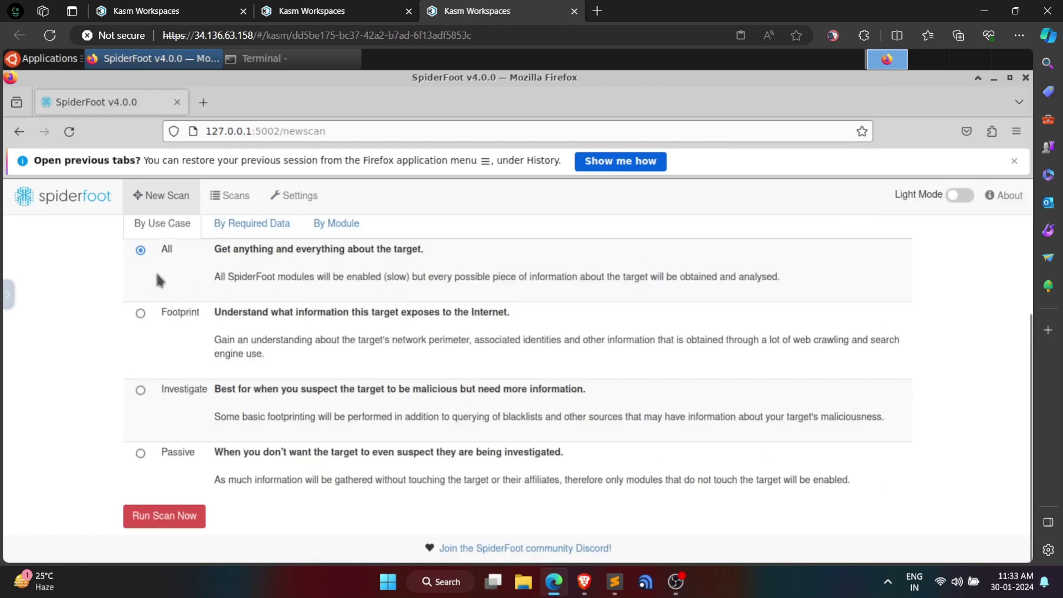
# Step: Delete the running Spiderfoot session and confirm the deletion
pyautogui.click(6, 299)
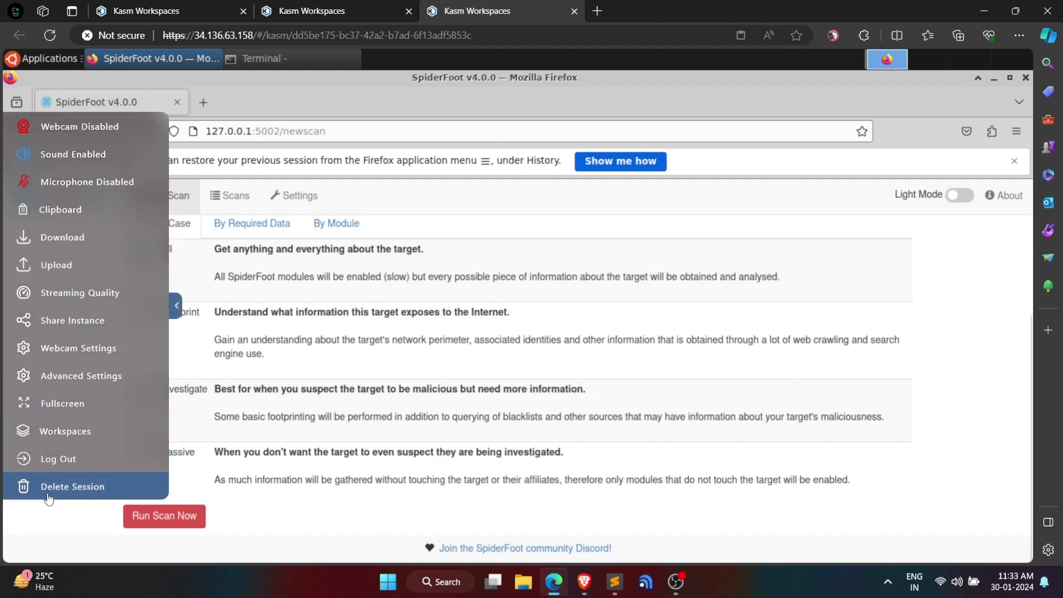
pyautogui.click(72, 487)
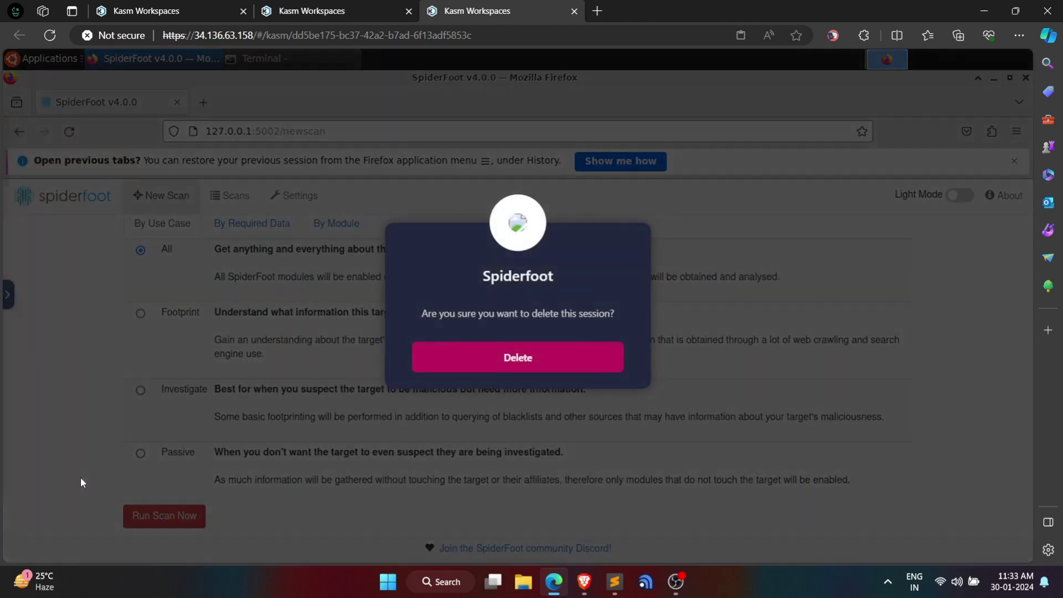
pyautogui.click(507, 359)
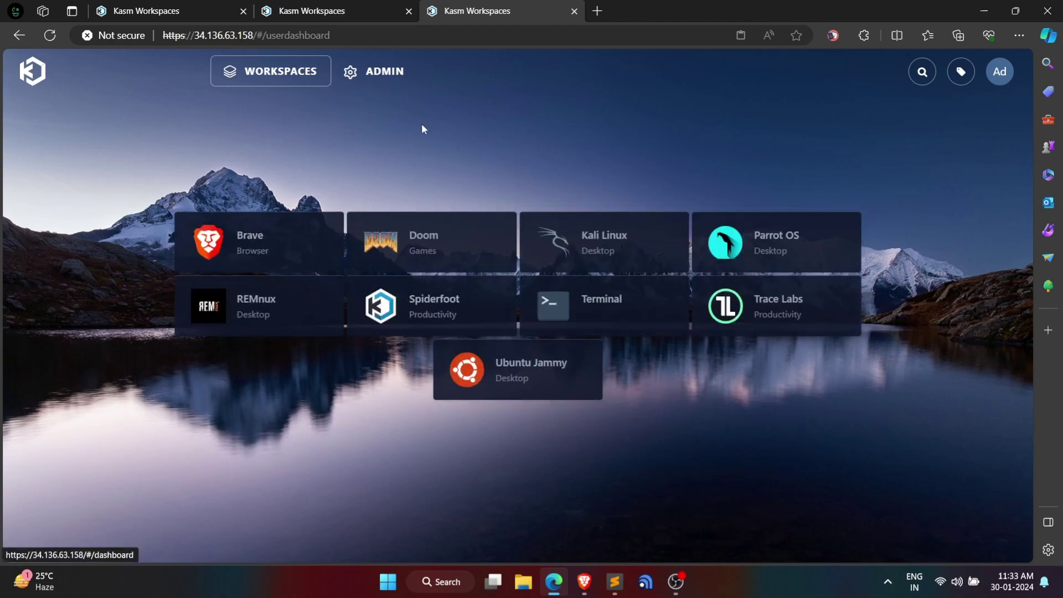
pyautogui.click(603, 14)
pyautogui.write('https://dev6974.dk16hcmre6jp8.amplifyapp.com/')
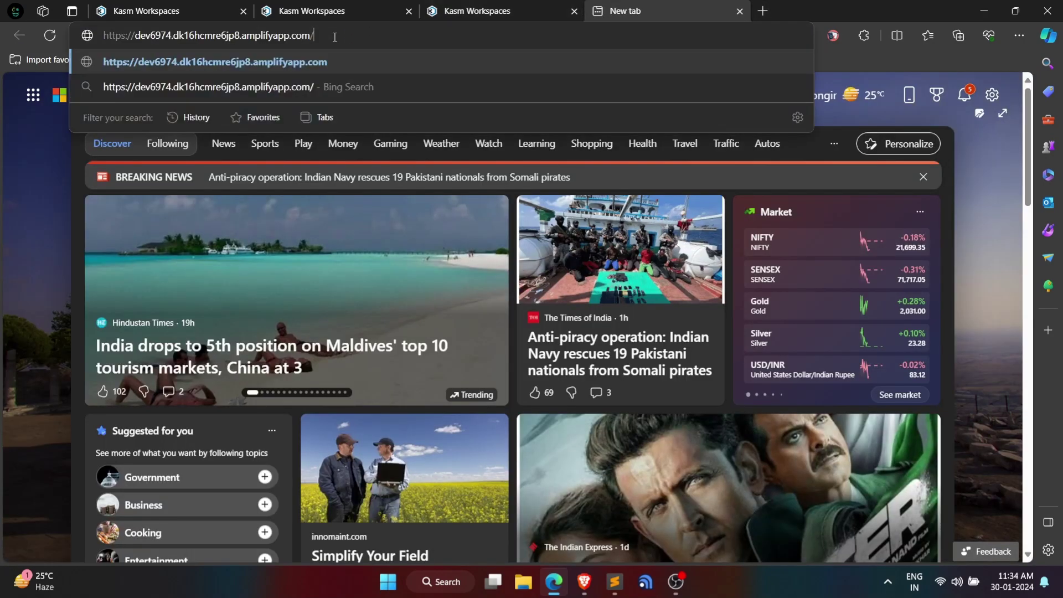
pyautogui.press('Return')
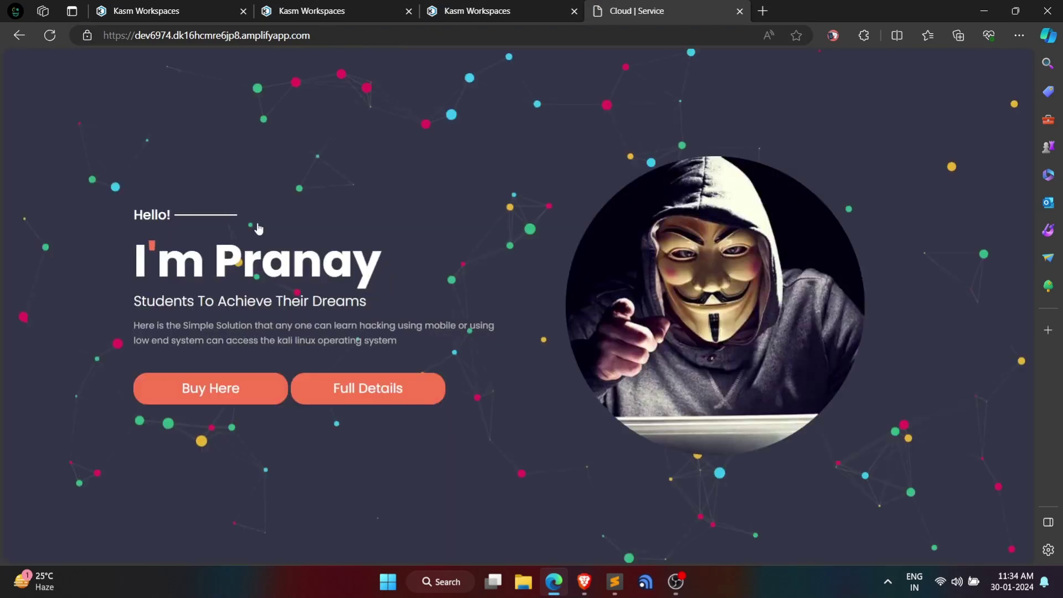
# Step: Open the Full Details link in a new tab, view the Instructions guide document and return to the service page
pyautogui.rightClick(386, 391)
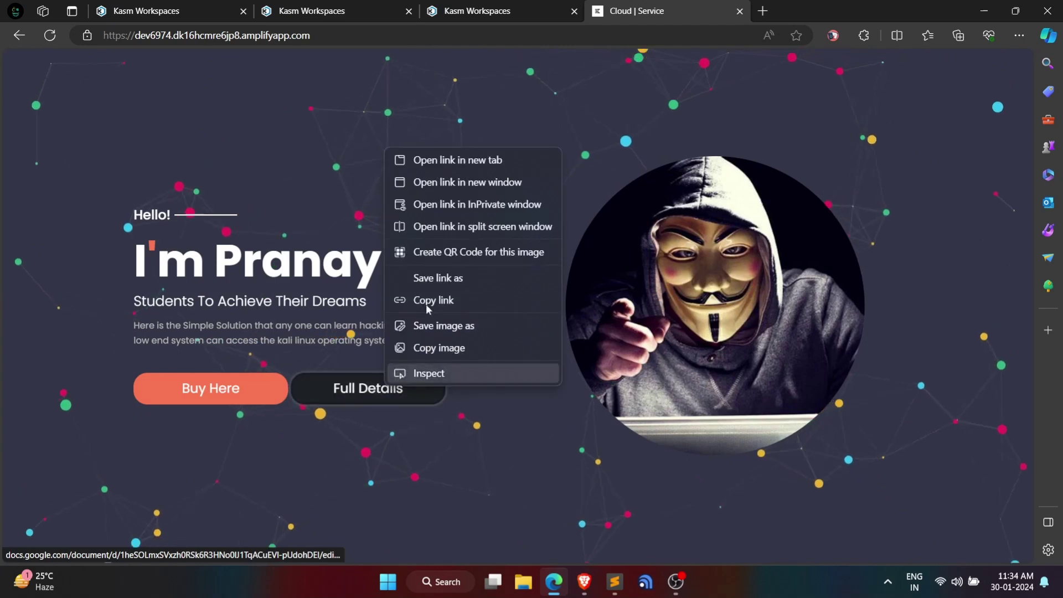
pyautogui.click(450, 158)
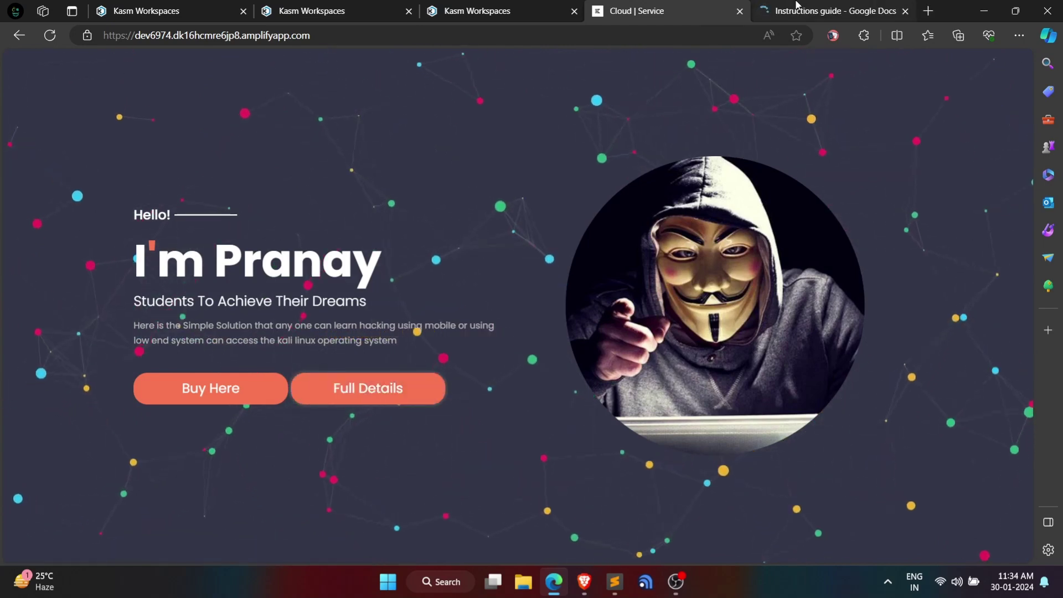
pyautogui.click(819, 11)
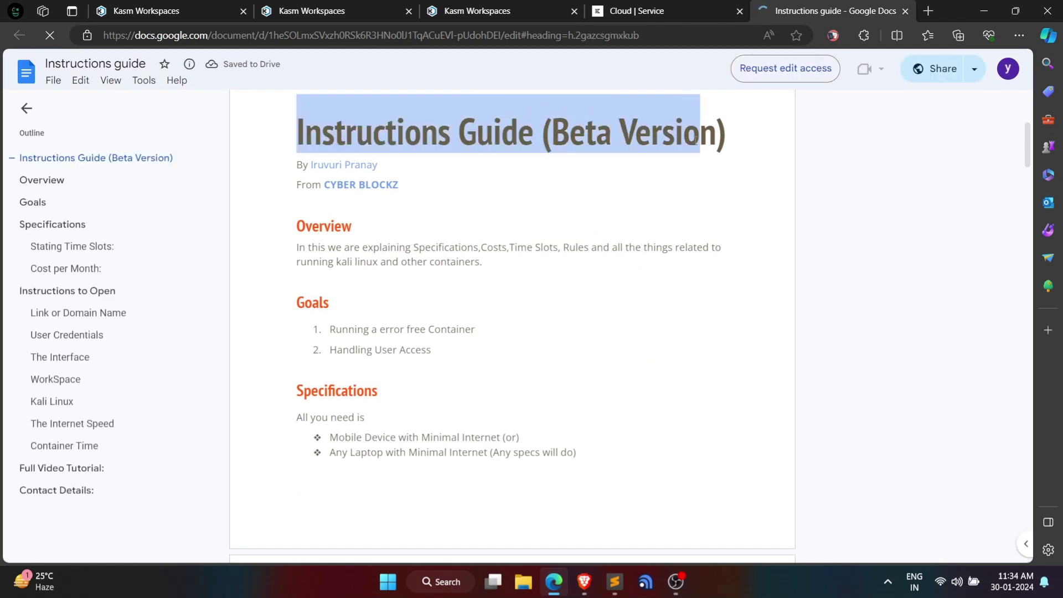
pyautogui.click(691, 5)
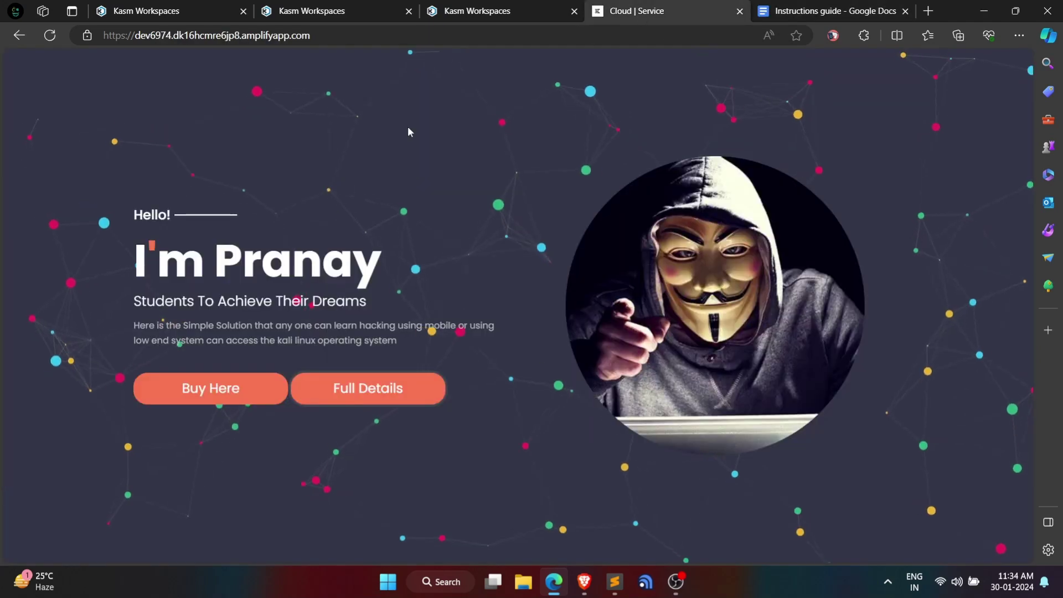
# Step: Open the Buy Here registration form and review its Name, Email, Phone Number and University OR College questions
pyautogui.click(208, 392)
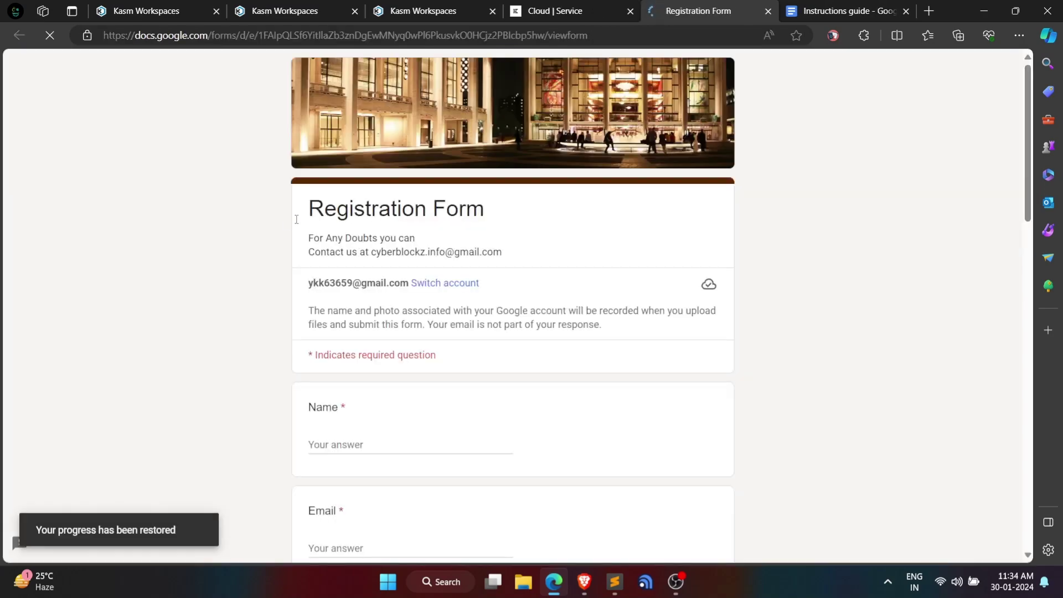
pyautogui.moveTo(305, 212); pyautogui.dragTo(483, 209)
pyautogui.scroll(-5, 393, 240)
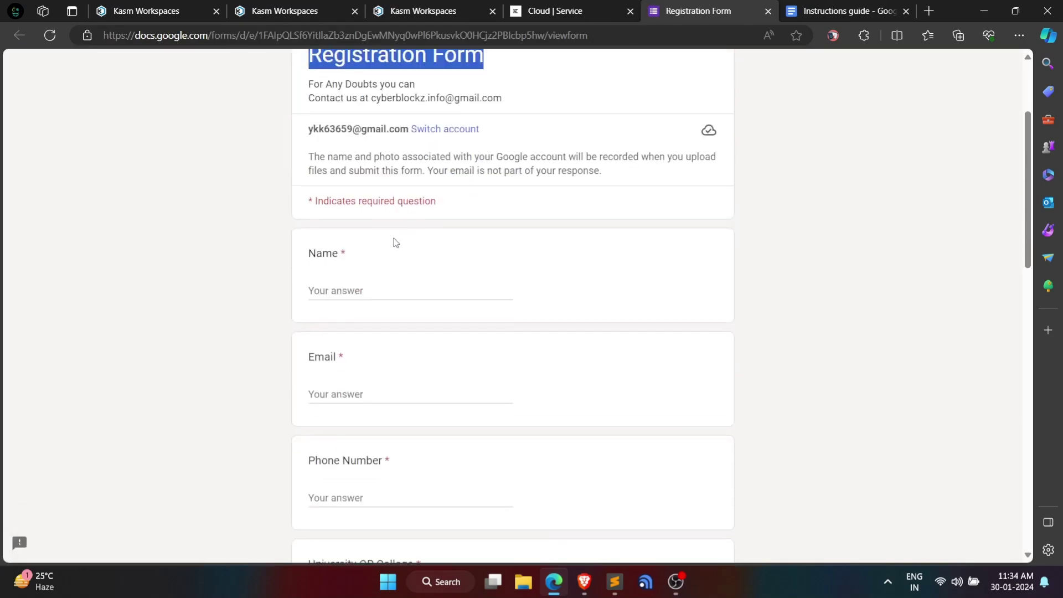
pyautogui.moveTo(305, 100); pyautogui.dragTo(334, 140)
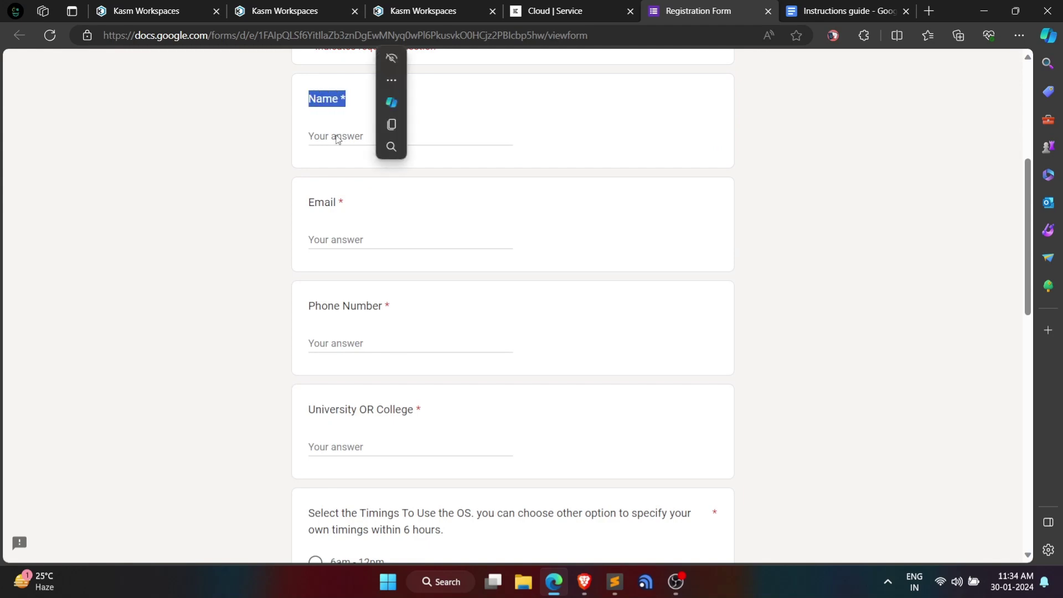
pyautogui.click(334, 138)
pyautogui.moveTo(303, 220); pyautogui.dragTo(361, 265)
pyautogui.click(361, 265)
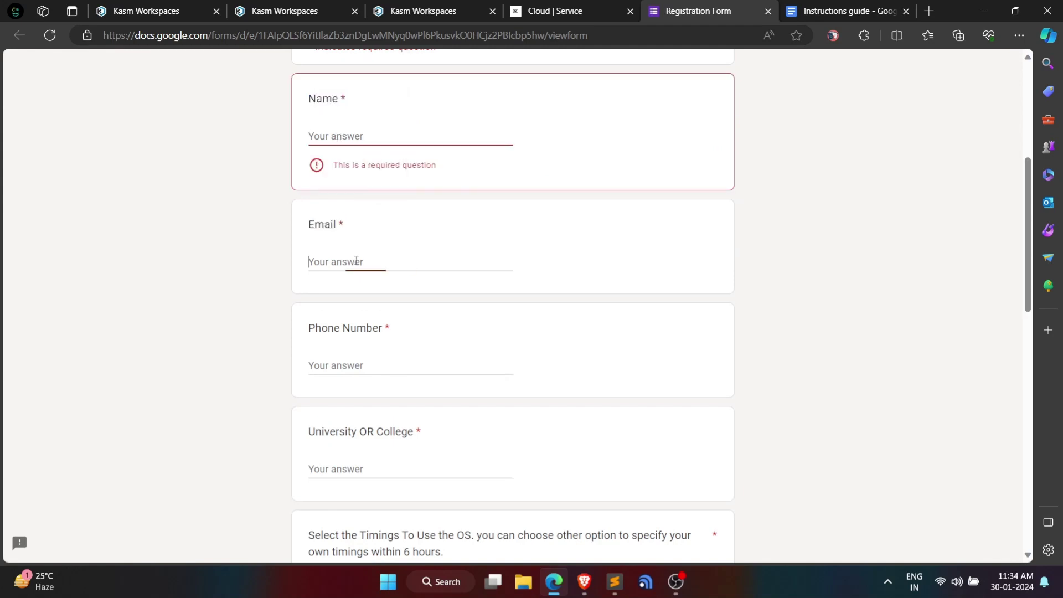
pyautogui.scroll(-3, 377, 255)
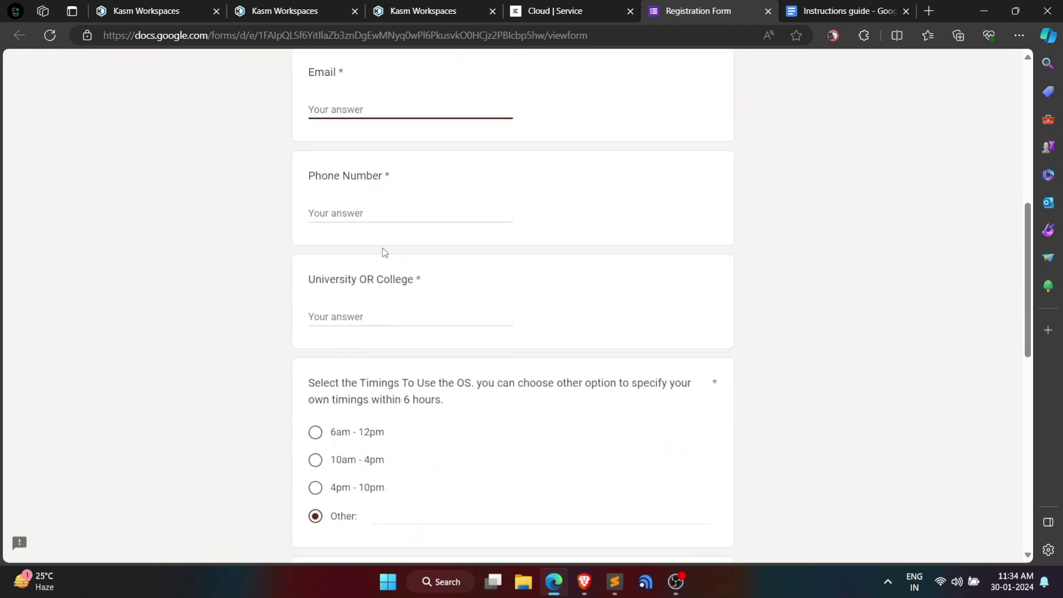
pyautogui.click(342, 212)
pyautogui.scroll(-3, 361, 162)
pyautogui.click(353, 165)
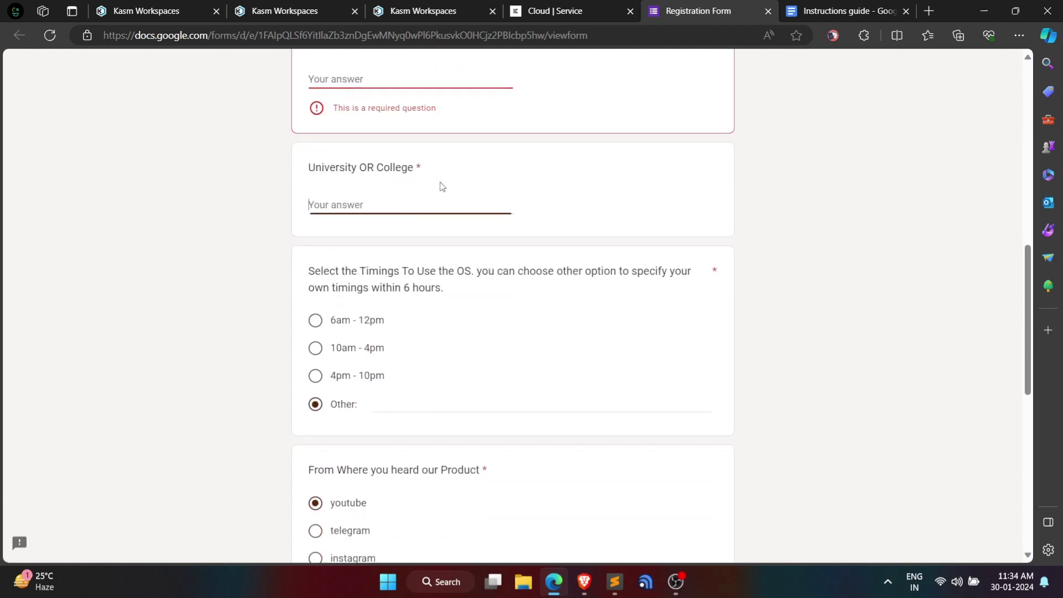
# Step: Review the form's questions on OS usage timings and where the product was heard about
pyautogui.scroll(-3, 425, 171)
pyautogui.moveTo(305, 121); pyautogui.dragTo(507, 139)
pyautogui.click(409, 156)
pyautogui.moveTo(401, 156); pyautogui.dragTo(442, 156)
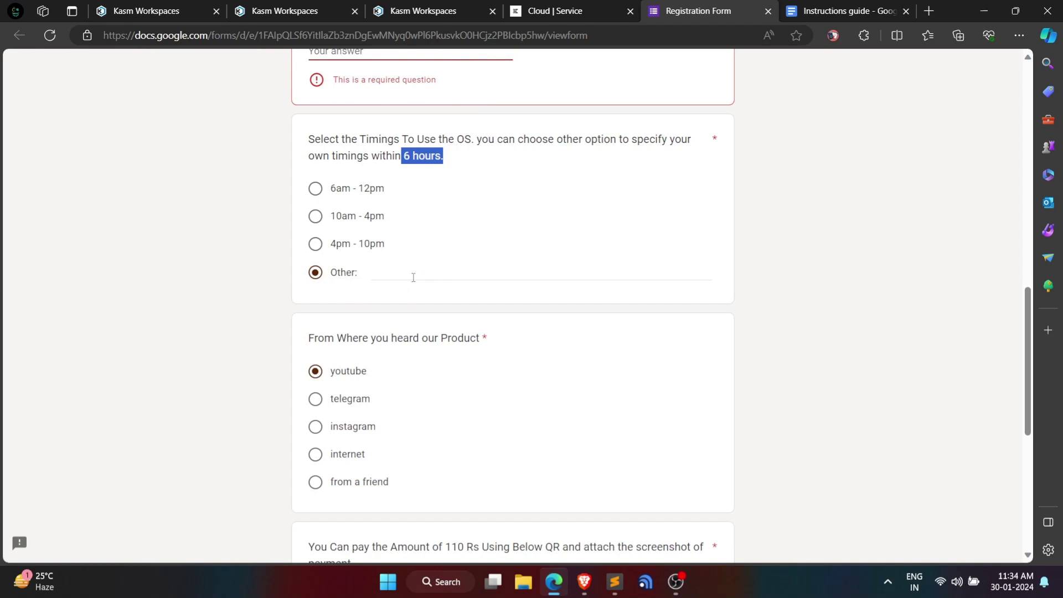
pyautogui.scroll(-3, 408, 271)
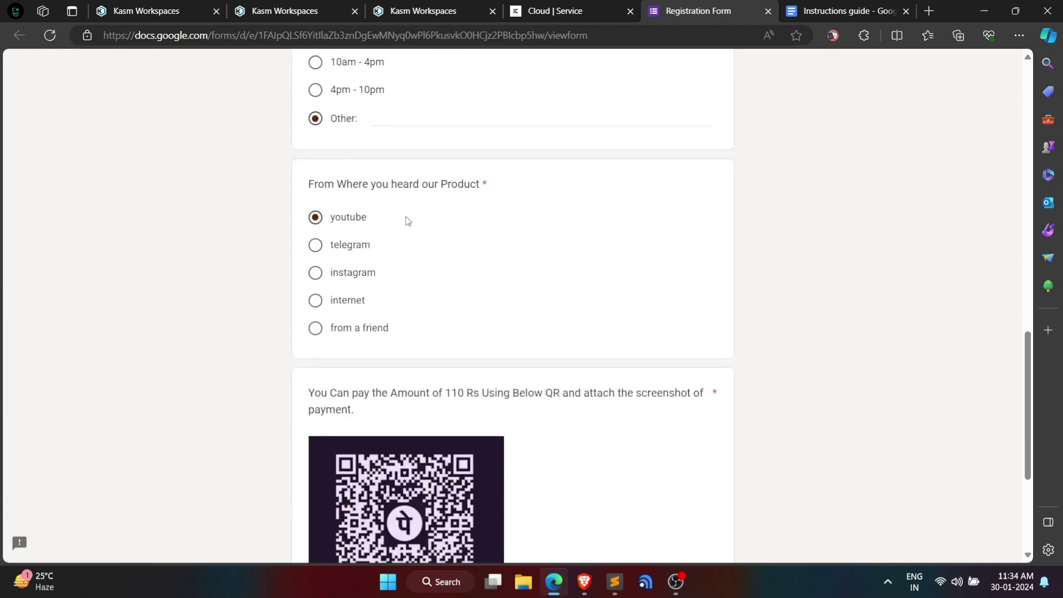
pyautogui.moveTo(400, 181); pyautogui.dragTo(479, 184)
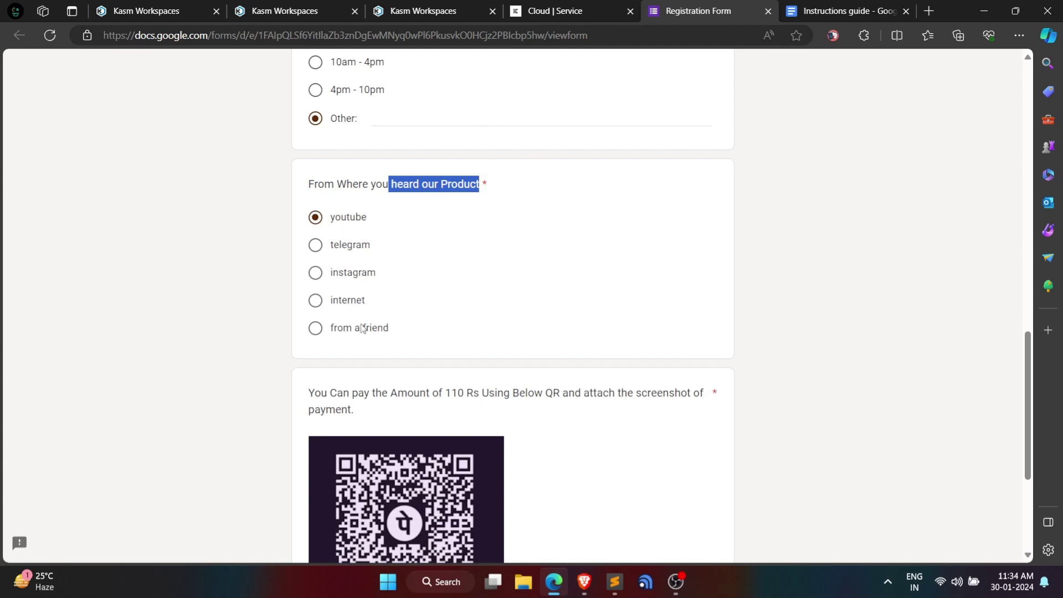
# Step: Examine the QR payment question and its amount, comparing it with the hours allowed in the timings question
pyautogui.scroll(-3, 499, 279)
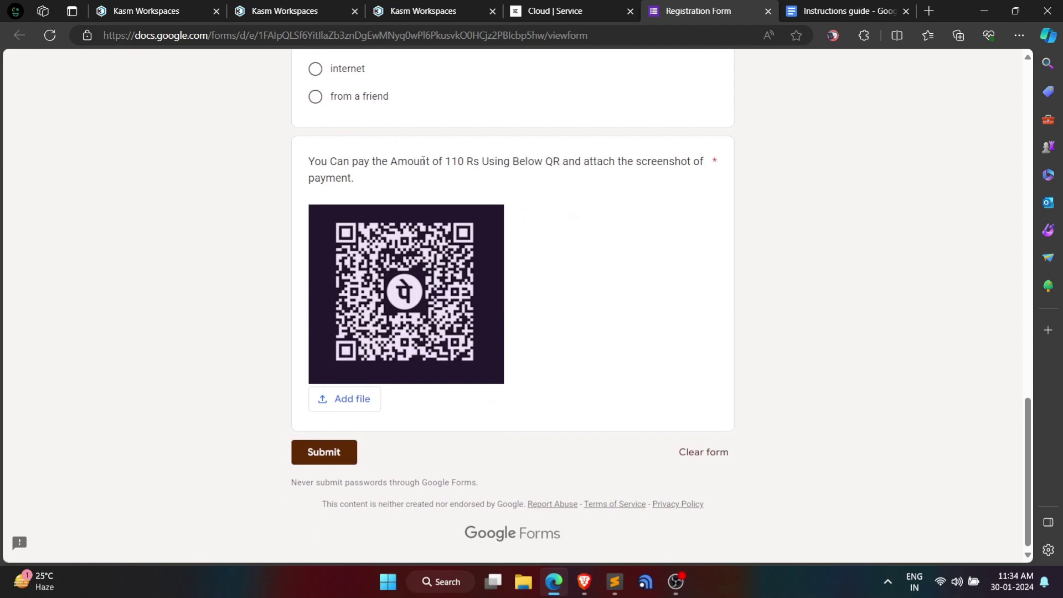
pyautogui.moveTo(446, 162); pyautogui.dragTo(479, 163)
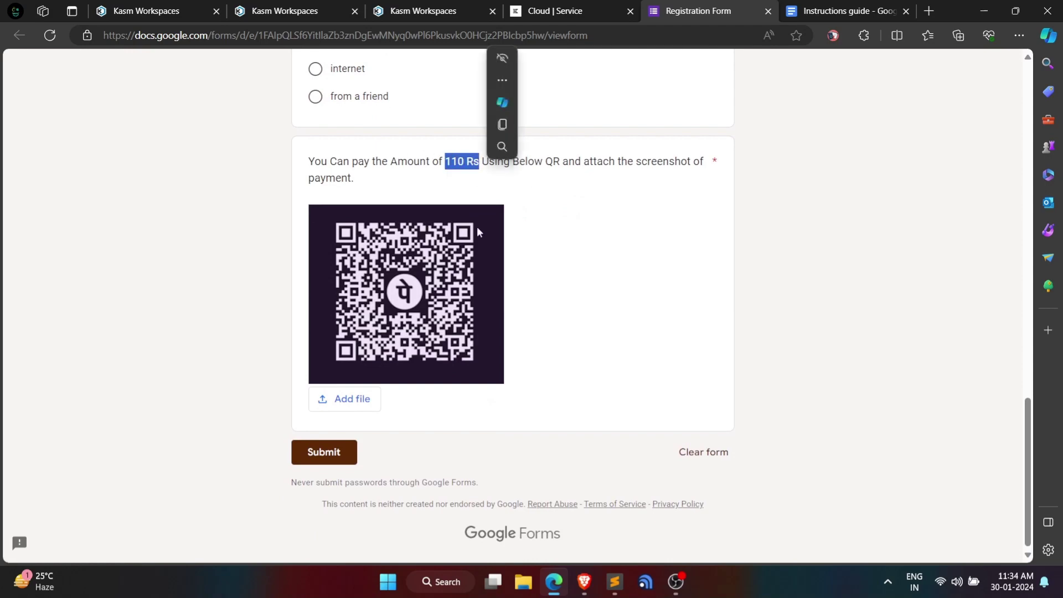
pyautogui.scroll(3, 551, 234)
pyautogui.scroll(6, 545, 229)
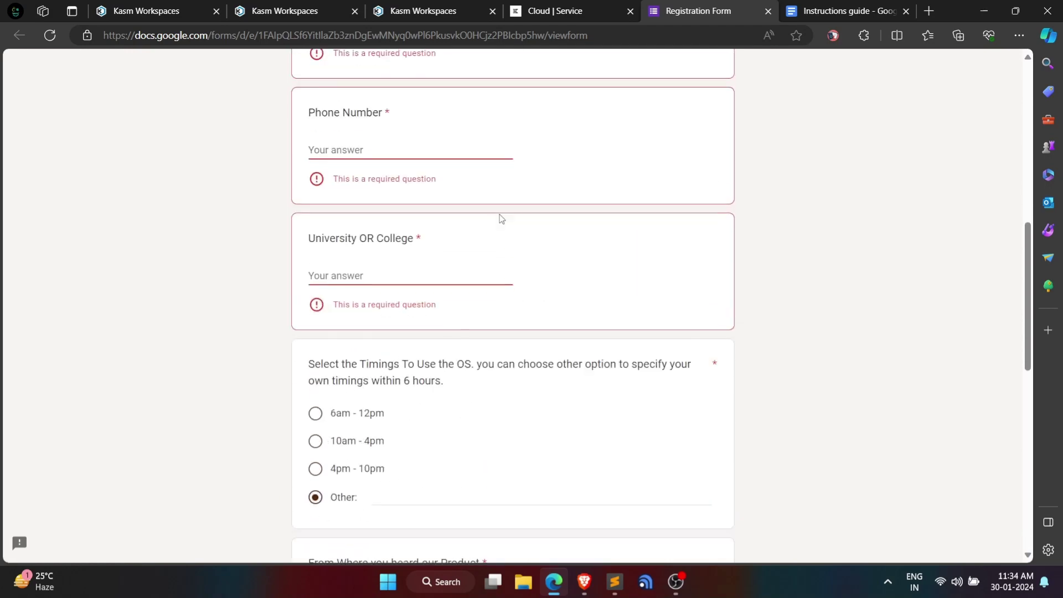
pyautogui.scroll(-2, 482, 221)
pyautogui.moveTo(403, 230); pyautogui.dragTo(444, 233)
pyautogui.scroll(-8, 443, 233)
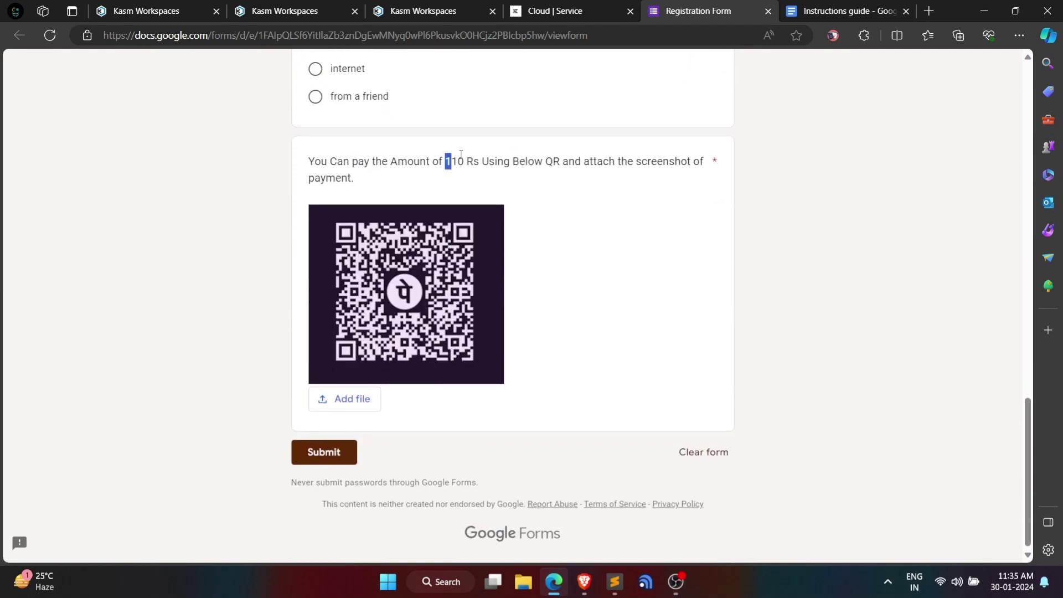
pyautogui.moveTo(461, 153); pyautogui.dragTo(479, 161)
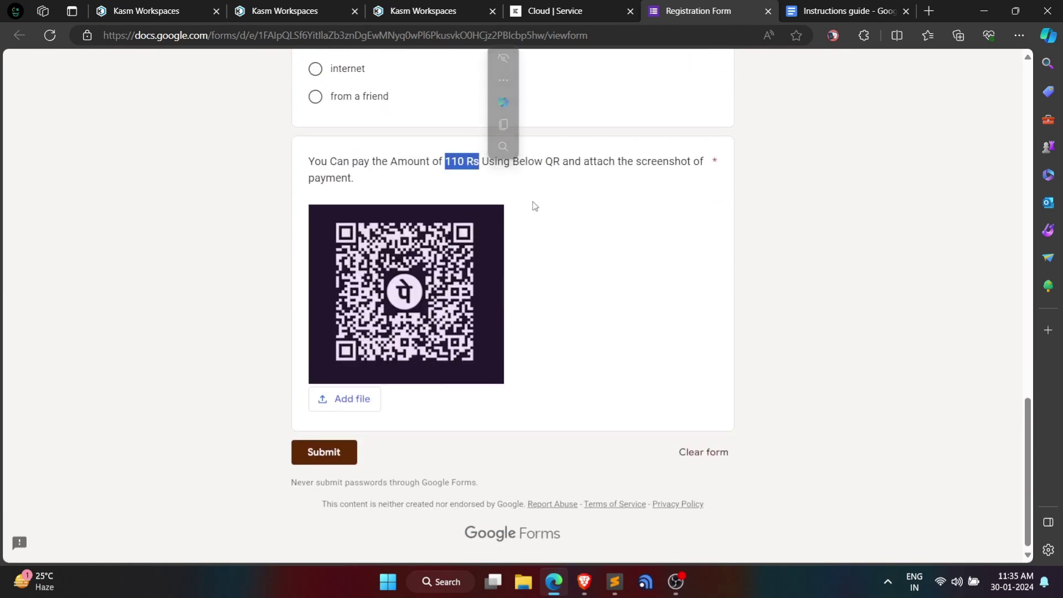
# Step: View the file upload dialog for the payment screenshot and close it without adding a file
pyautogui.click(352, 402)
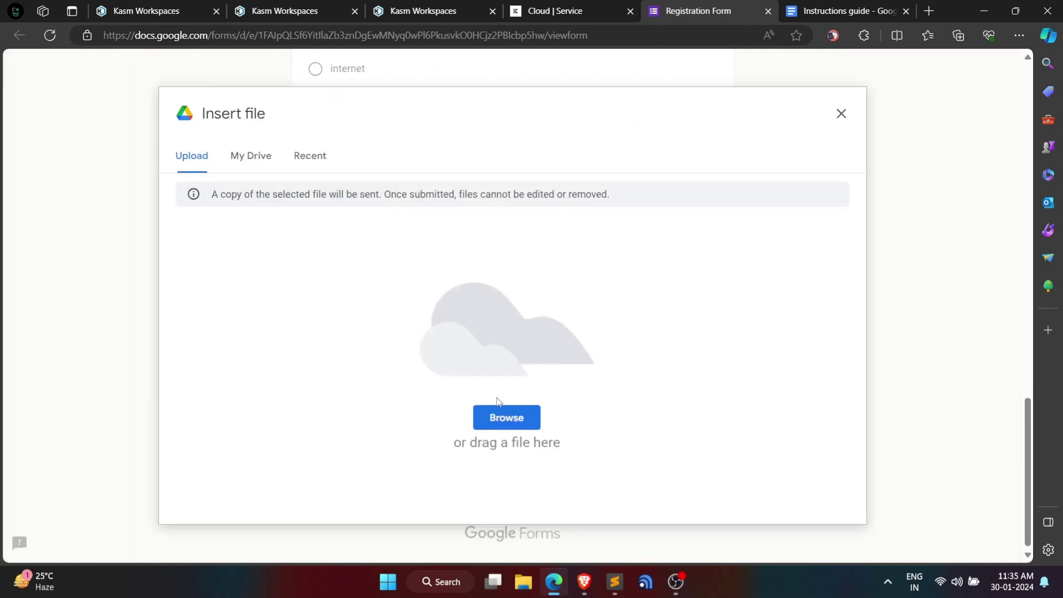
pyautogui.click(842, 115)
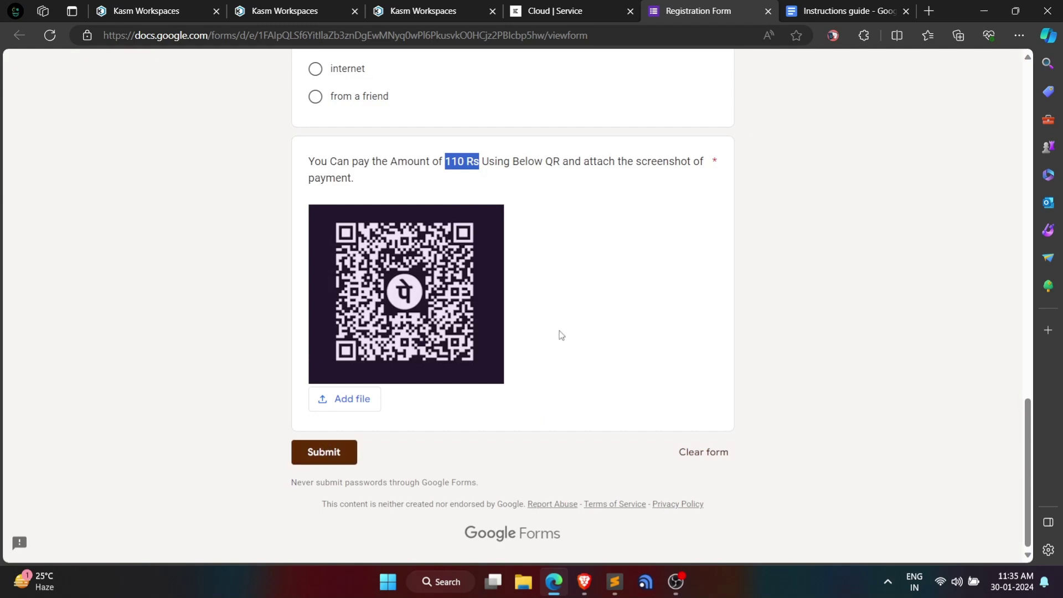
pyautogui.scroll(3, 559, 331)
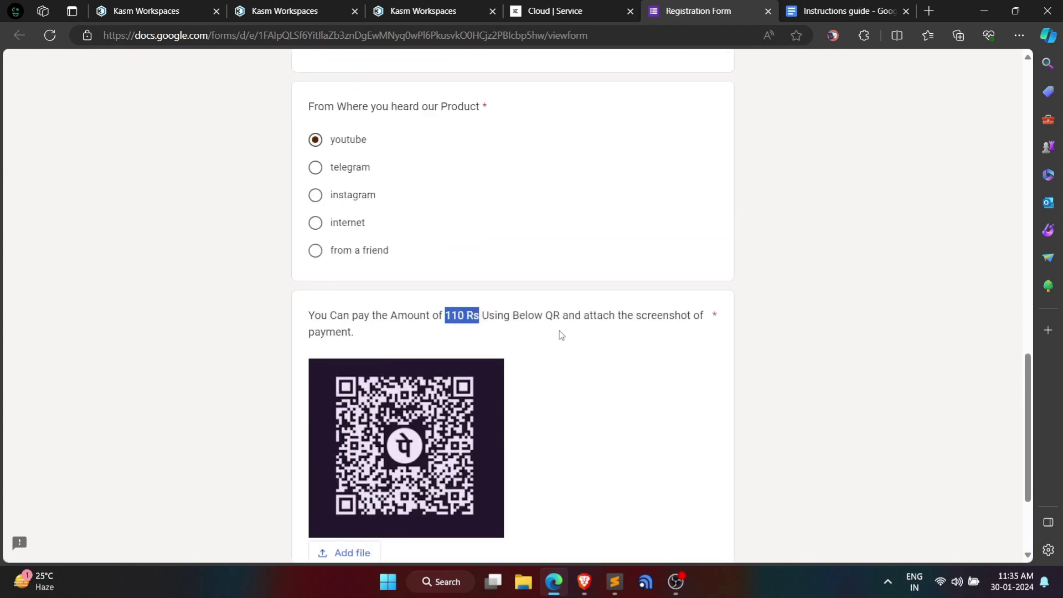
pyautogui.scroll(-3, 558, 330)
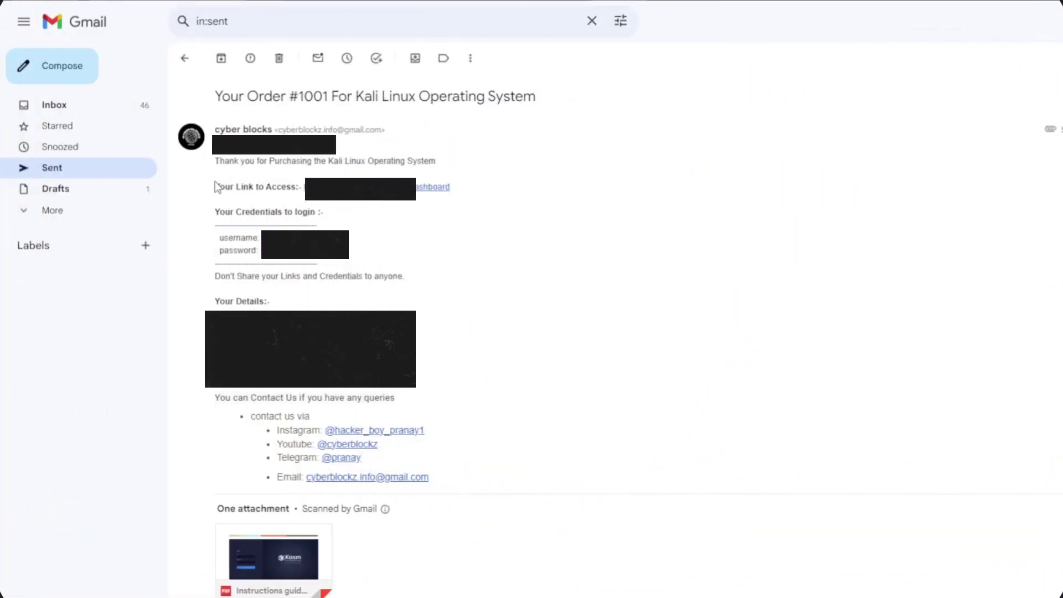
# Step: Review the Kali Linux order email in Gmail, including its access link, credentials, details, contact and attachment sections
pyautogui.moveTo(215, 186); pyautogui.dragTo(209, 219)
pyautogui.click(241, 211)
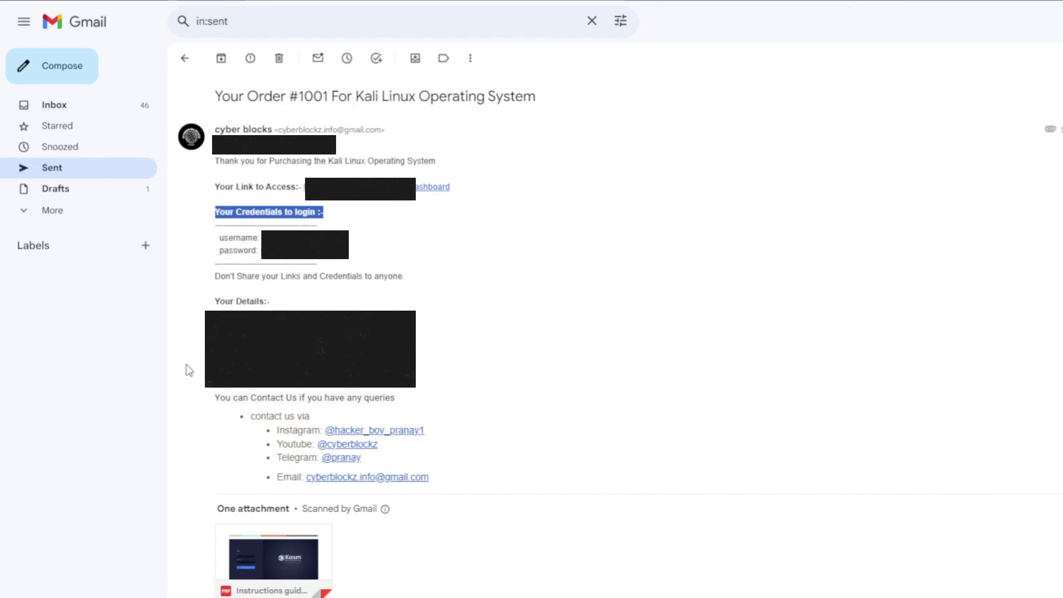
pyautogui.moveTo(216, 302); pyautogui.dragTo(288, 304)
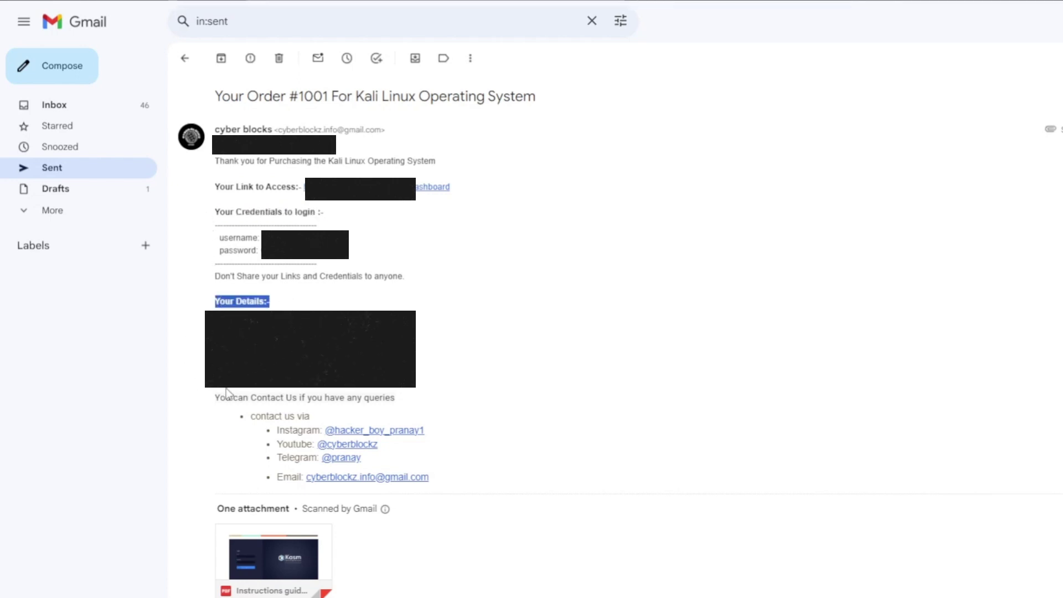
pyautogui.moveTo(250, 418); pyautogui.dragTo(310, 416)
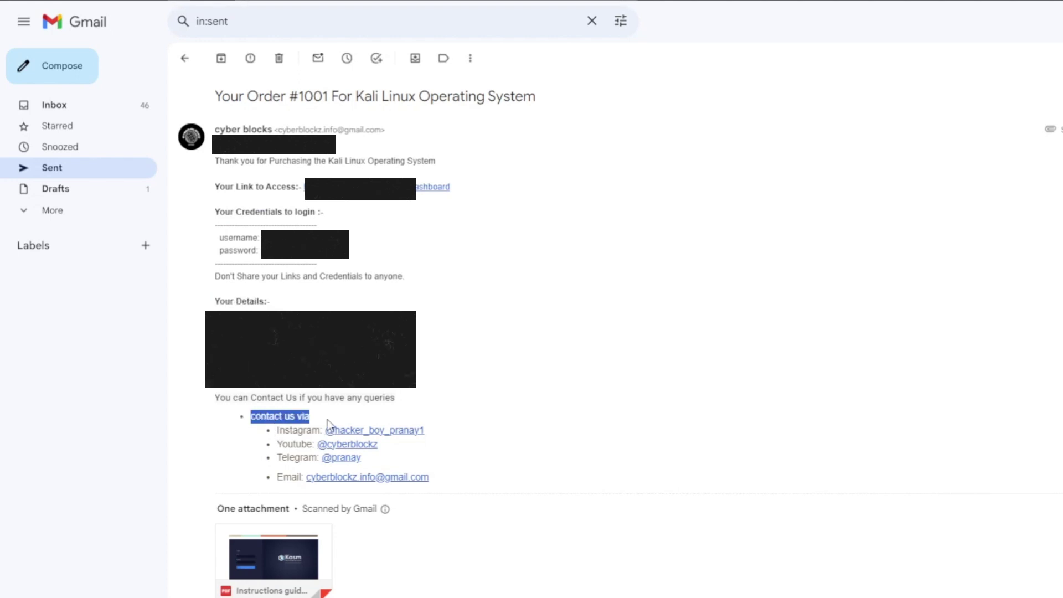
pyautogui.moveTo(261, 570)
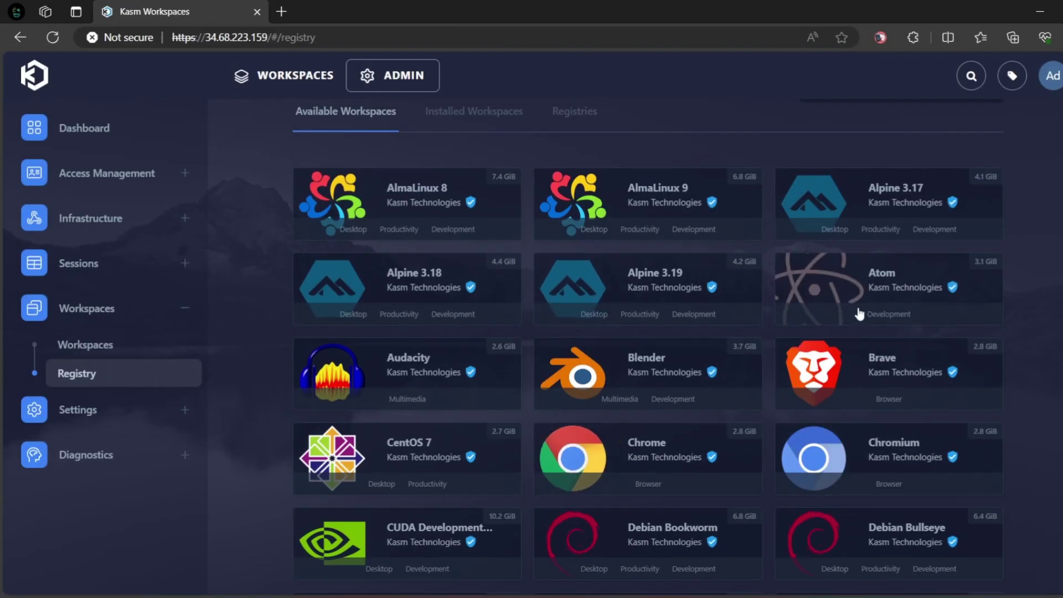
# Step: Launch a Kali Linux session from the workspaces dashboard
pyautogui.click(287, 88)
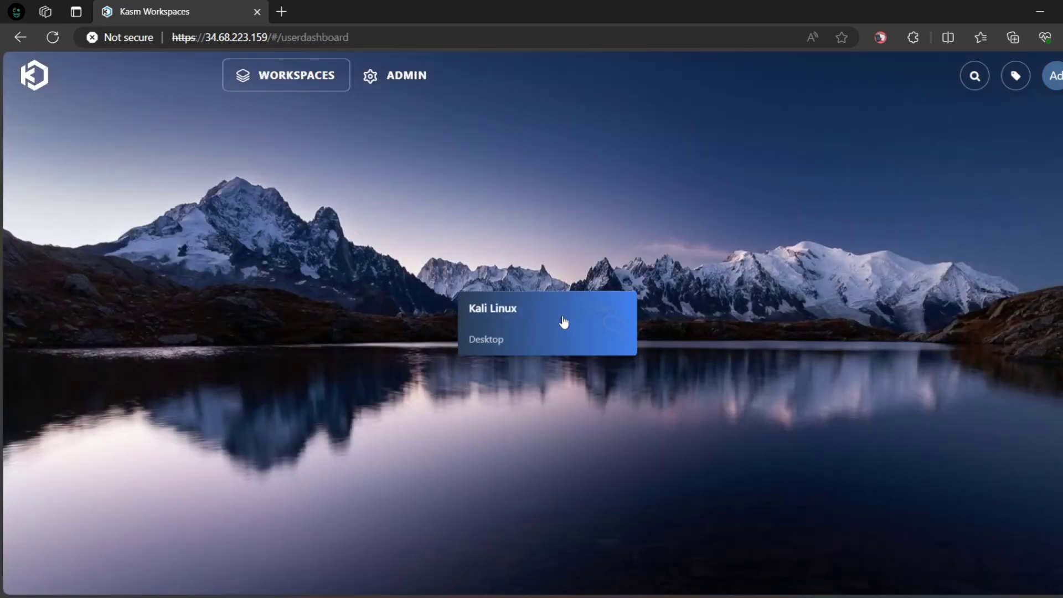
pyautogui.click(564, 321)
pyautogui.click(563, 452)
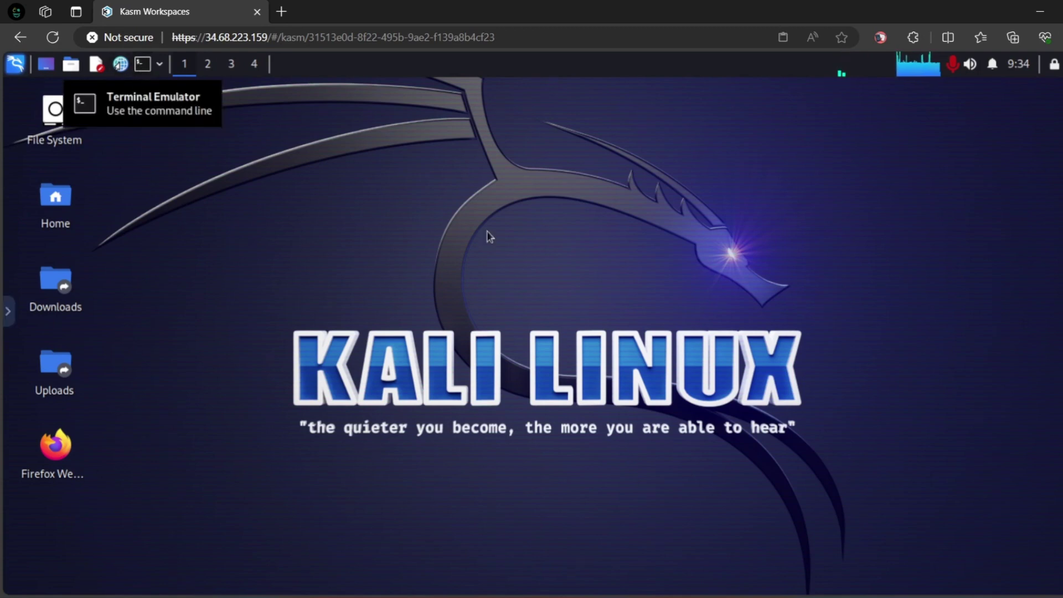
# Step: Open a terminal on the Kali Linux desktop and switch to root with sudo su
pyautogui.click(143, 68)
pyautogui.write('sudo')
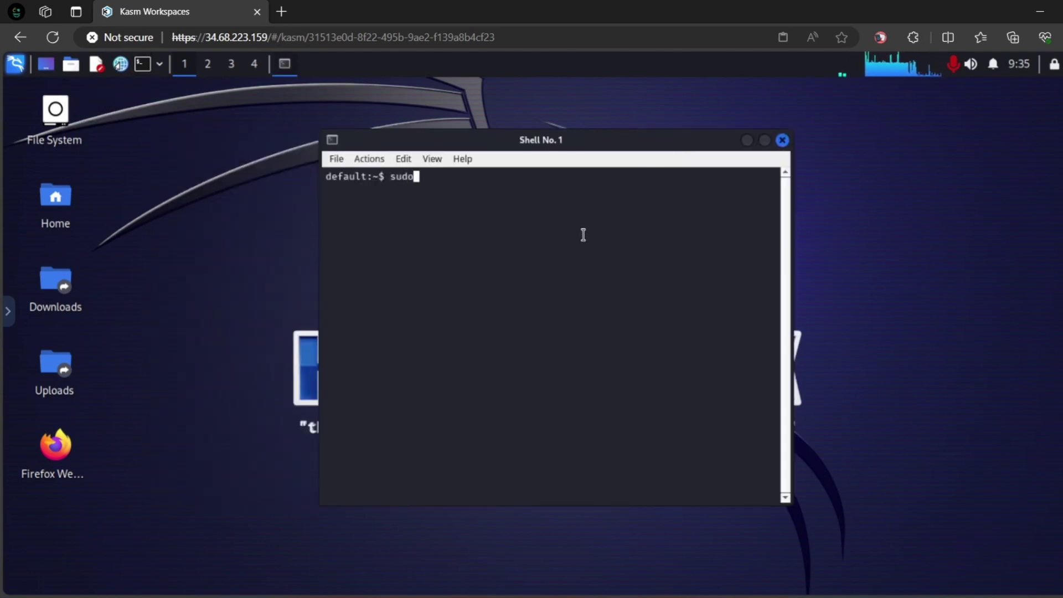
pyautogui.write(' su')
pyautogui.press('Return')
# Step: Try to run apt install update in the root terminal, and install pip with apt install python3-pip
pyautogui.write('apt install update')
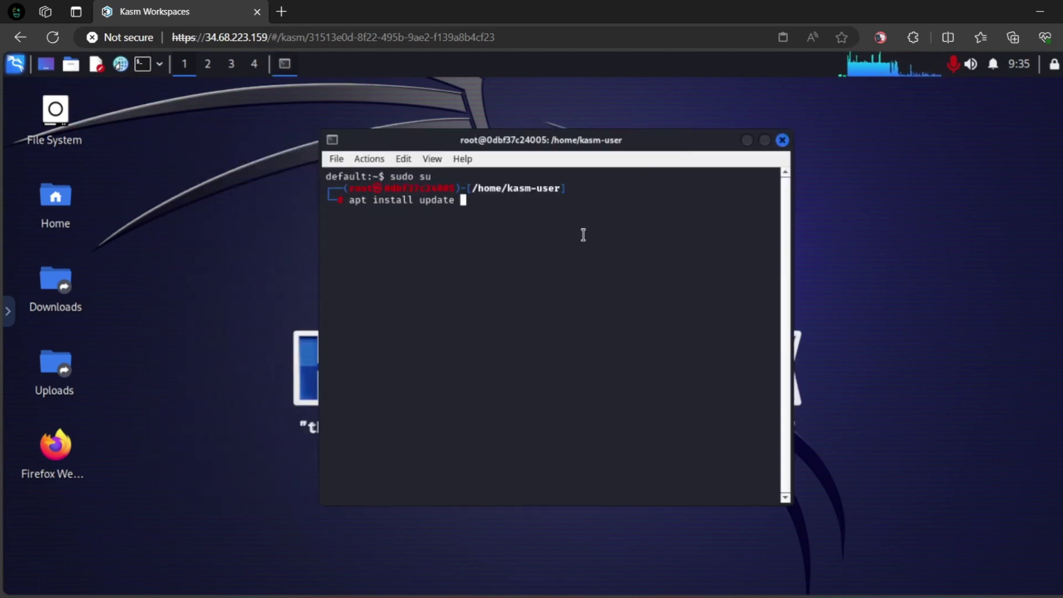
pyautogui.press('Return')
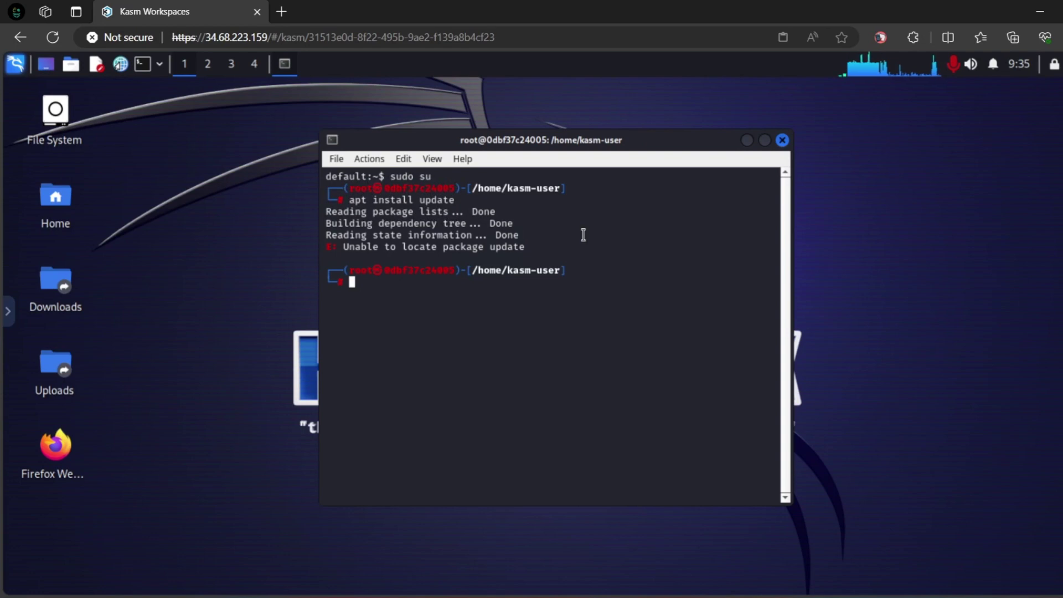
pyautogui.write('apt ')
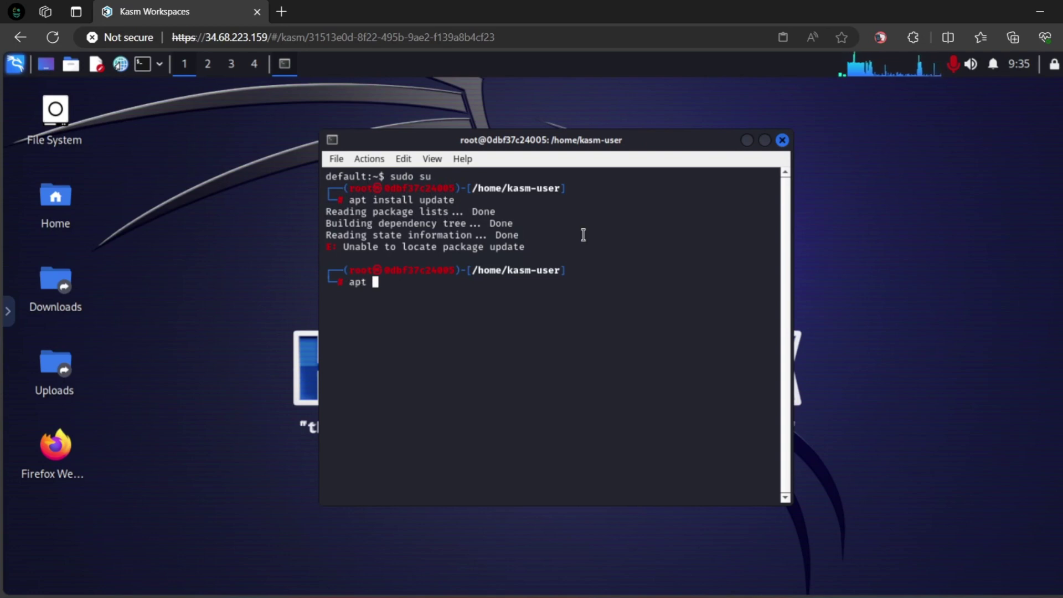
pyautogui.write('install python3-pip')
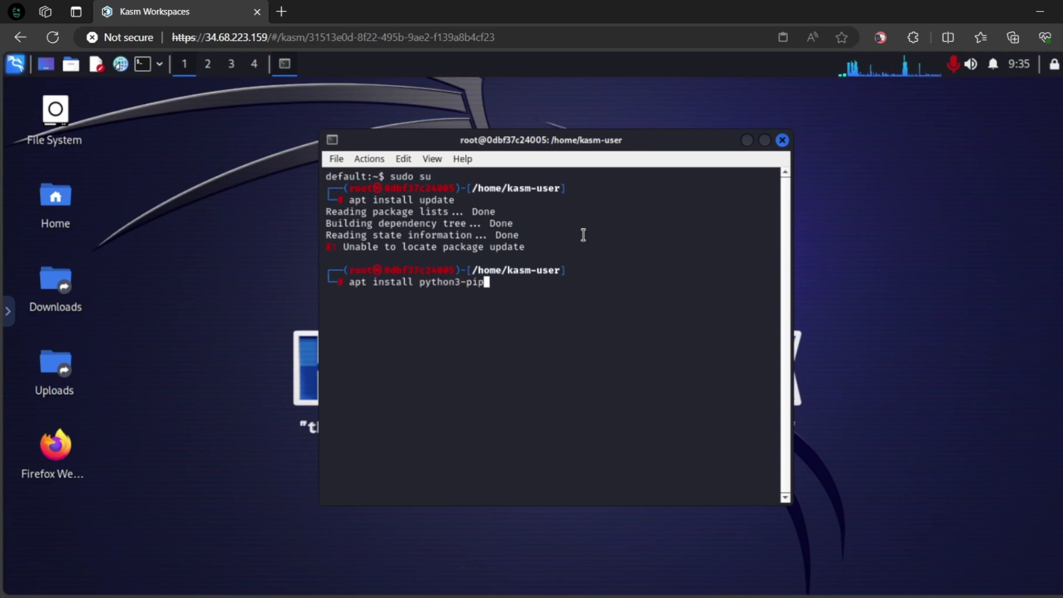
pyautogui.press('Return')
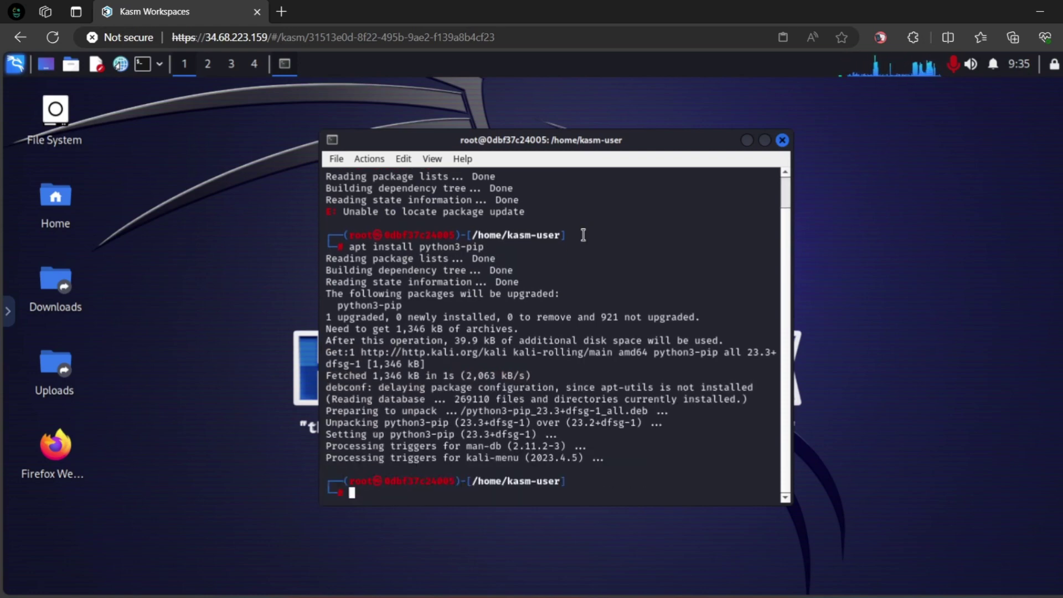
# Step: Set the terminal's color scheme to GreenOnBlack in its preferences and accept the settings
pyautogui.click(336, 159)
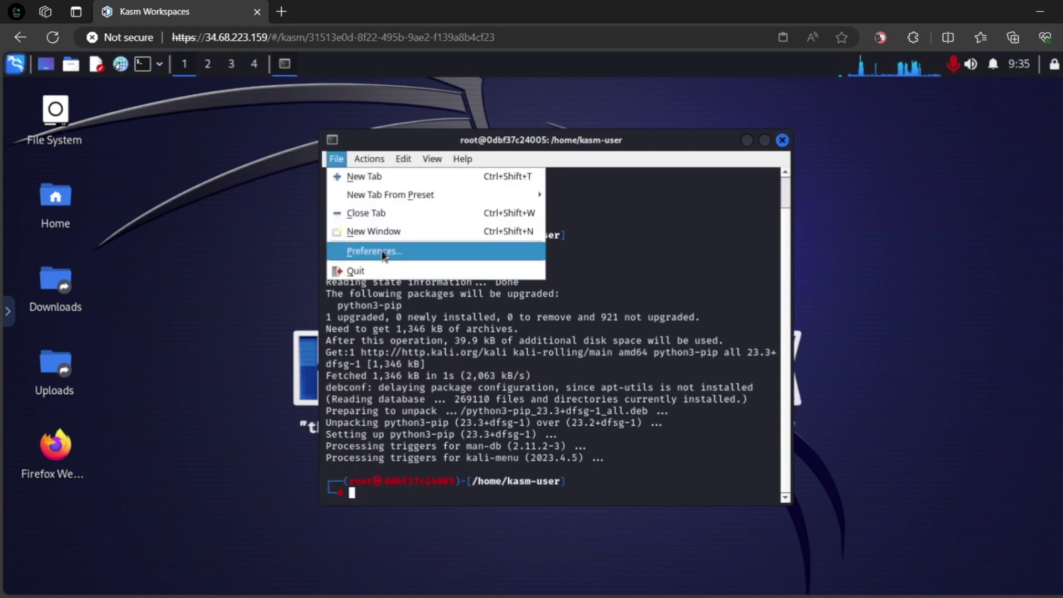
pyautogui.click(371, 247)
pyautogui.click(592, 146)
pyautogui.click(565, 176)
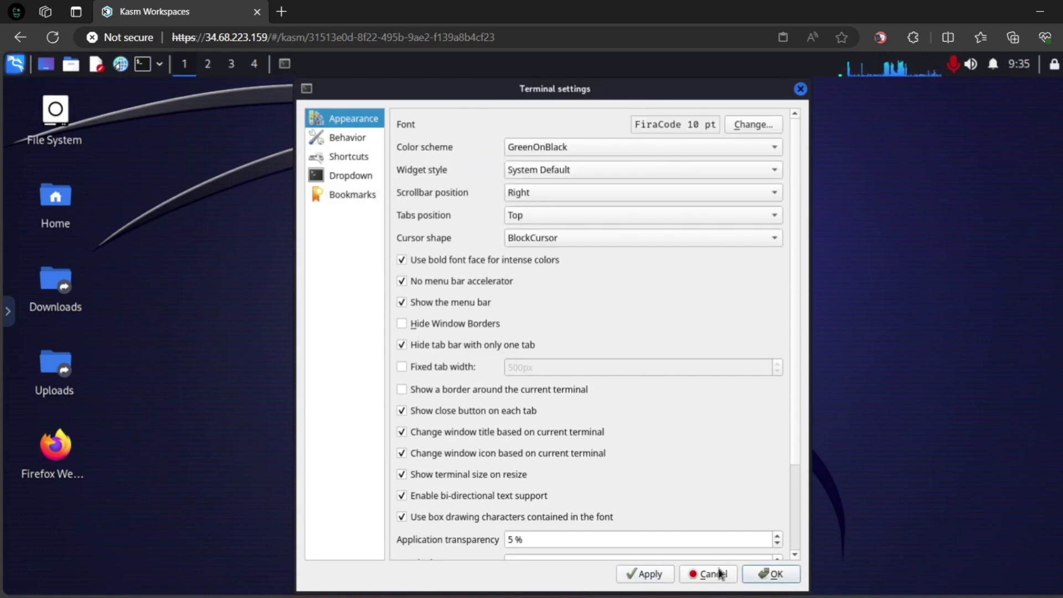
pyautogui.click(771, 573)
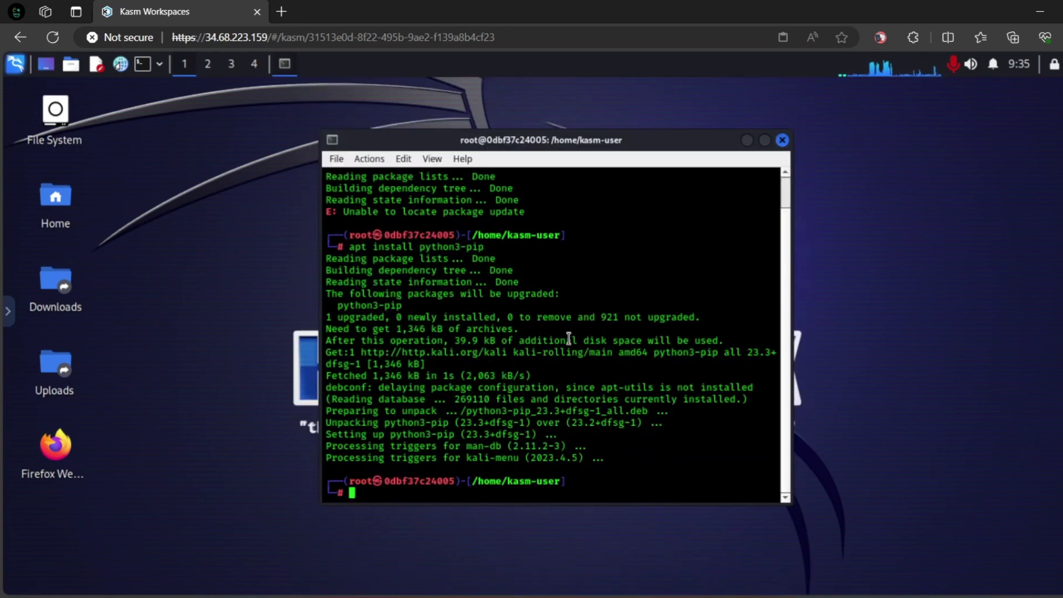
# Step: Clear the terminal and install Git with apt install git, answering y to continue
pyautogui.write('lear')
pyautogui.press('Return')
pyautogui.write('apt install git')
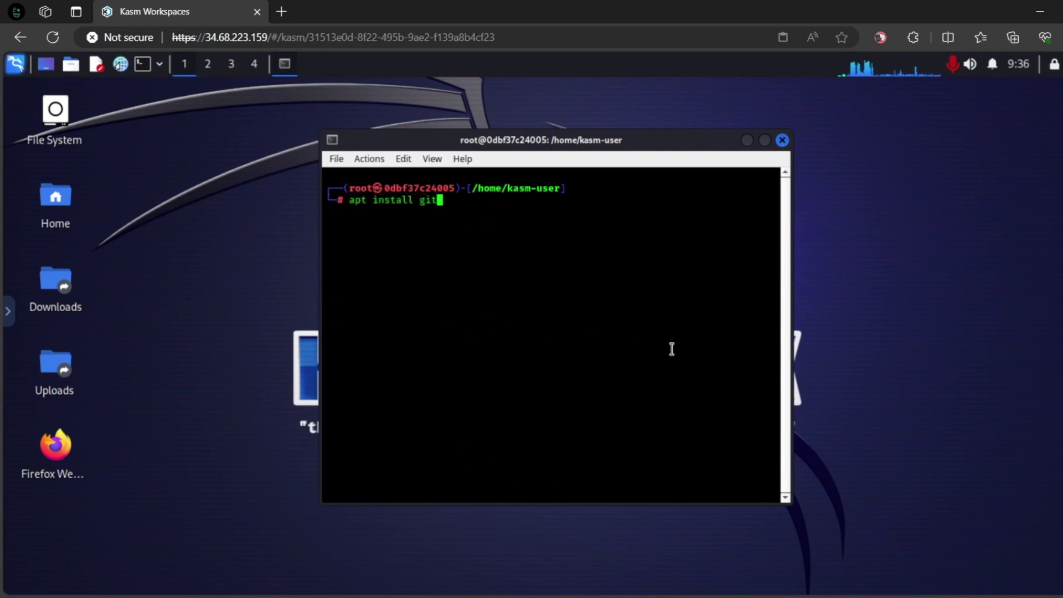
pyautogui.press('Return')
pyautogui.write('y')
pyautogui.press('Return')
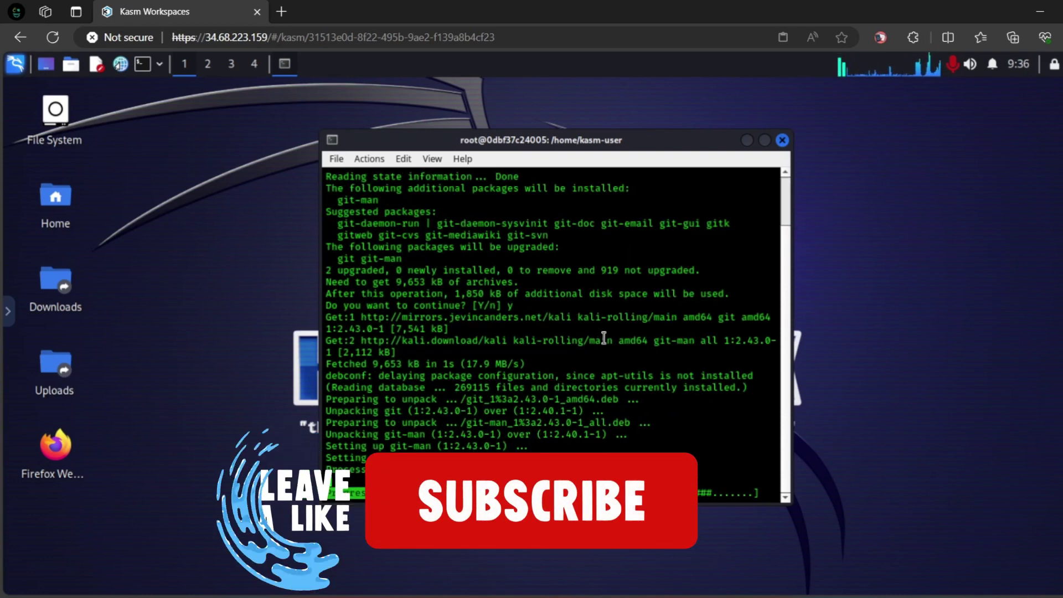
# Step: Close the terminal window and delete the running Kali Linux session from the Kasm session controls
pyautogui.click(782, 140)
pyautogui.click(8, 311)
pyautogui.click(35, 513)
pyautogui.click(532, 377)
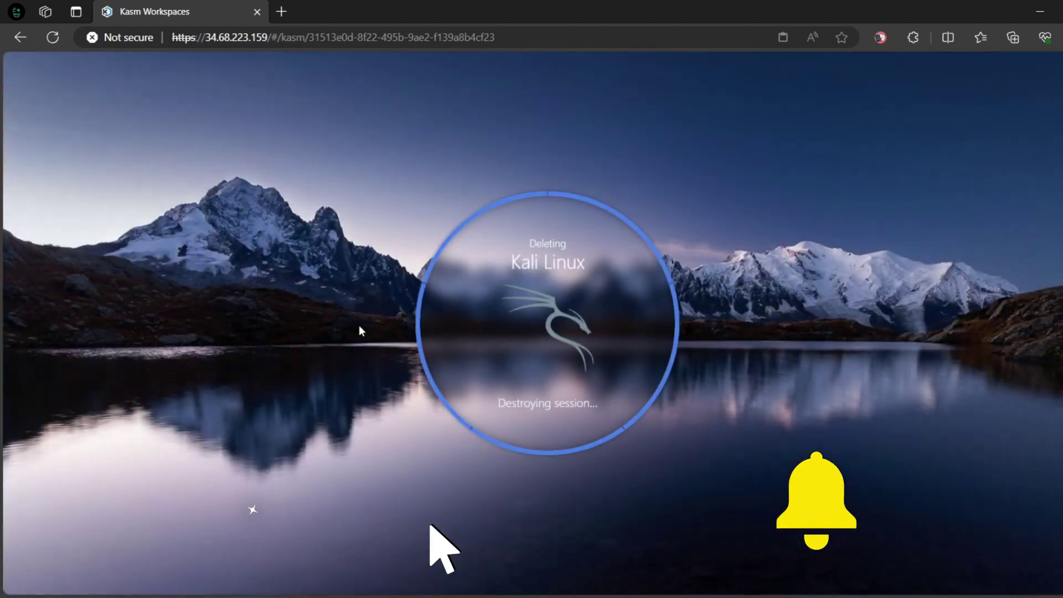